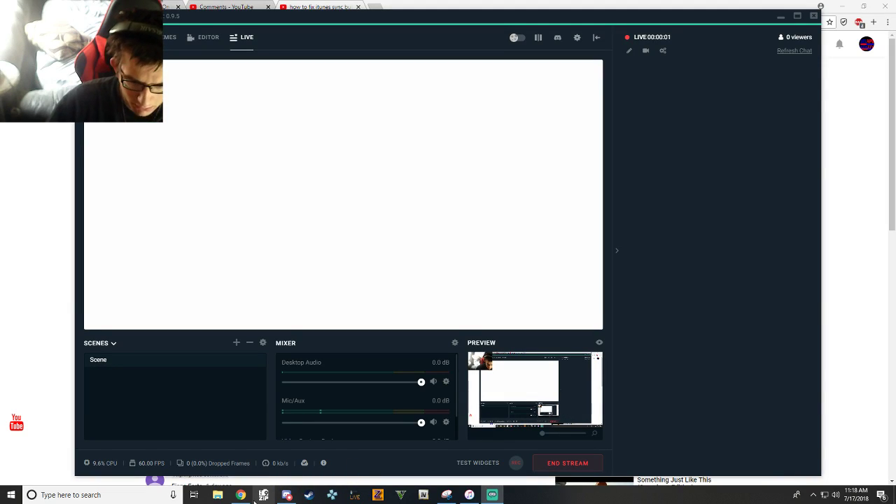
- Open youtube.com in a new Chrome tab and go to the YouTube home page
mouse_move(241, 495)
click(238, 430)
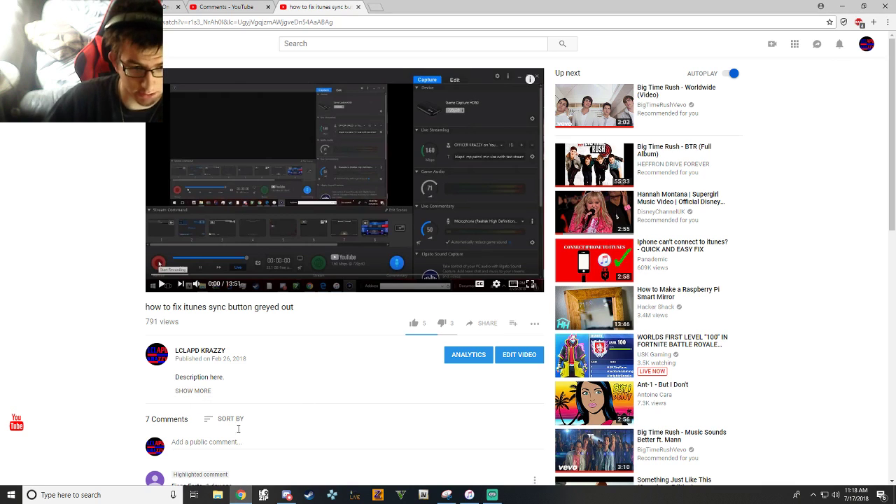
click(376, 7)
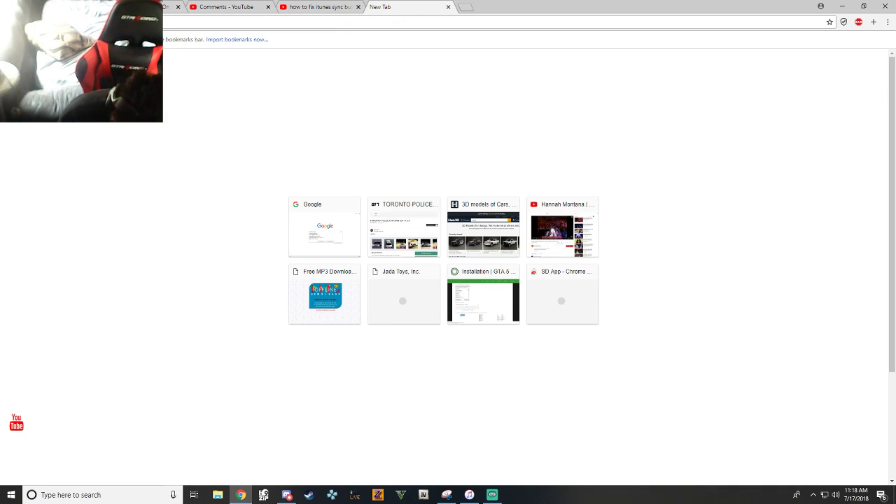
text(youtube)
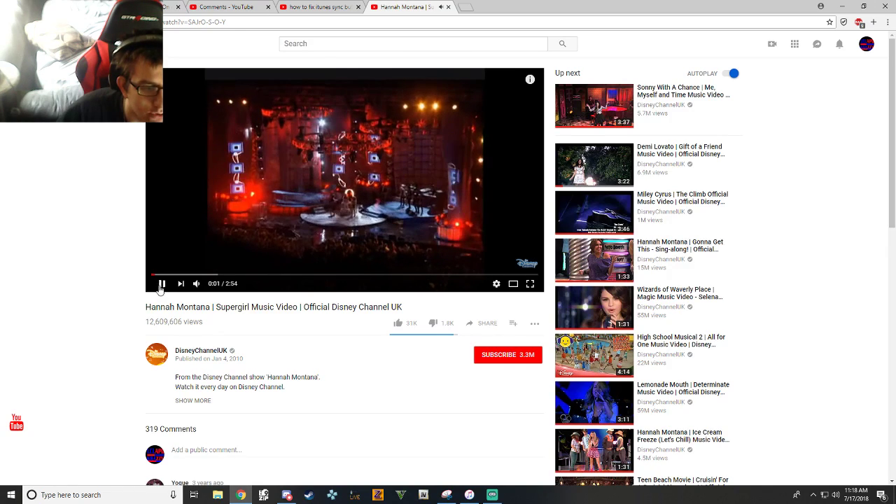
click(14, 44)
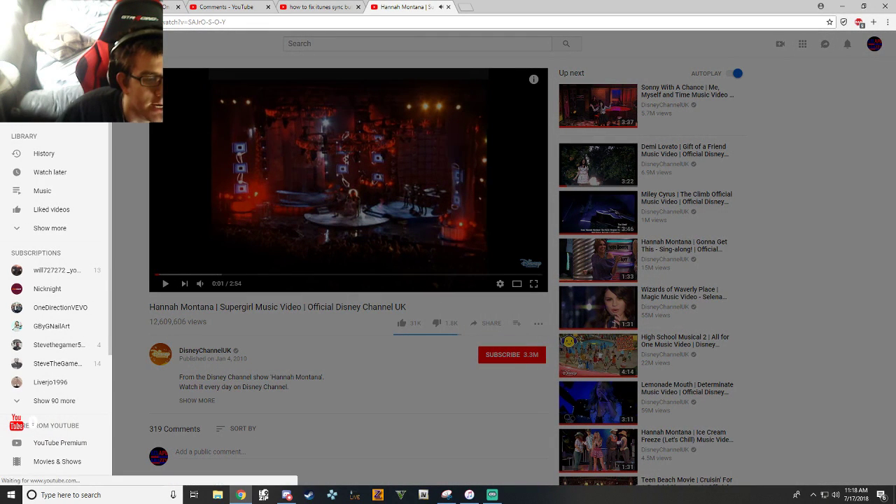
click(66, 43)
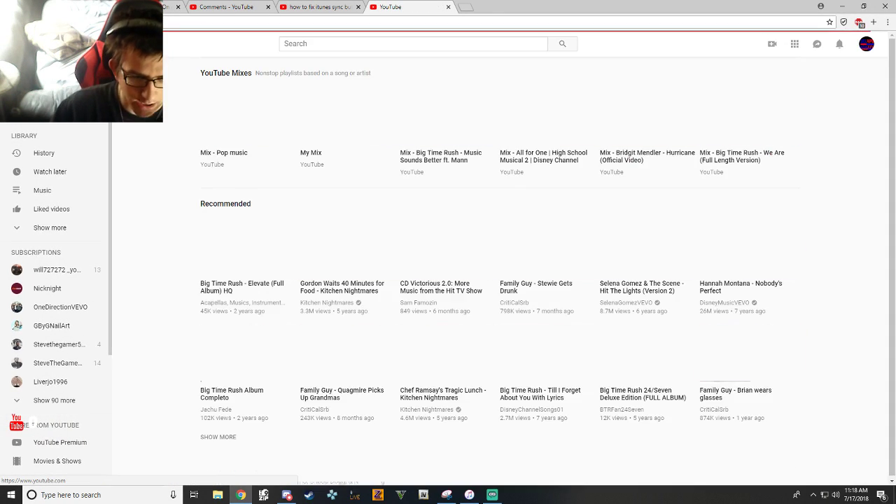
- From your own channel, open the live stream 'LSPDFR STREAM IM BACK NO LAG' and pause it
click(866, 44)
click(790, 100)
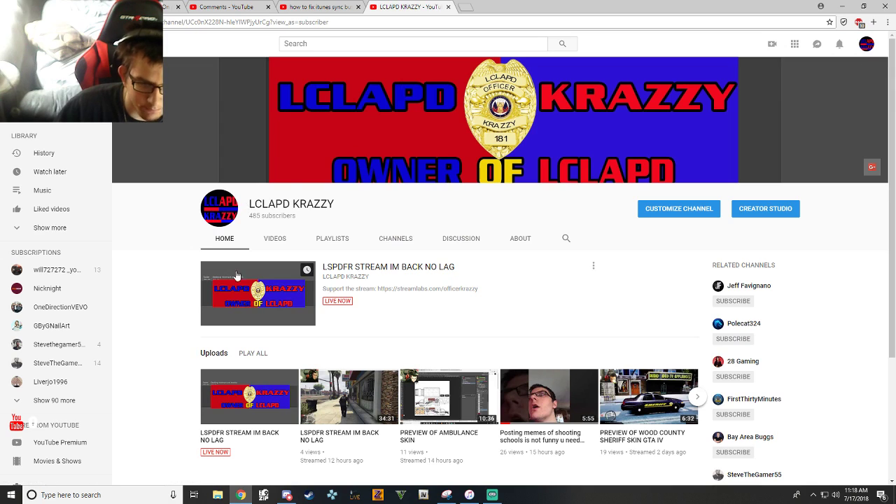
click(242, 276)
click(162, 285)
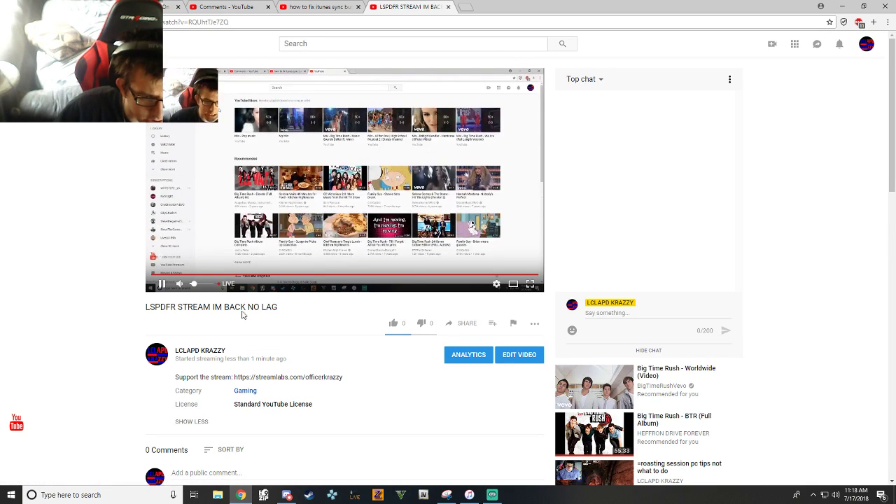
- Change the stream title to 'HOW TO FIX ITUNES BUTTON GREYED OUT UPDATE', fixing the ITYUNES typo, and save
click(515, 360)
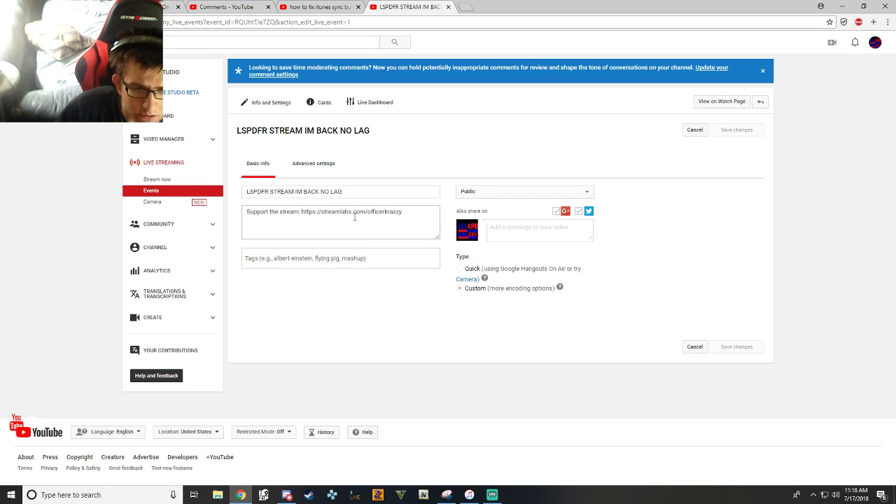
drag(354, 194, 240, 202)
text(HOW TO FIX)
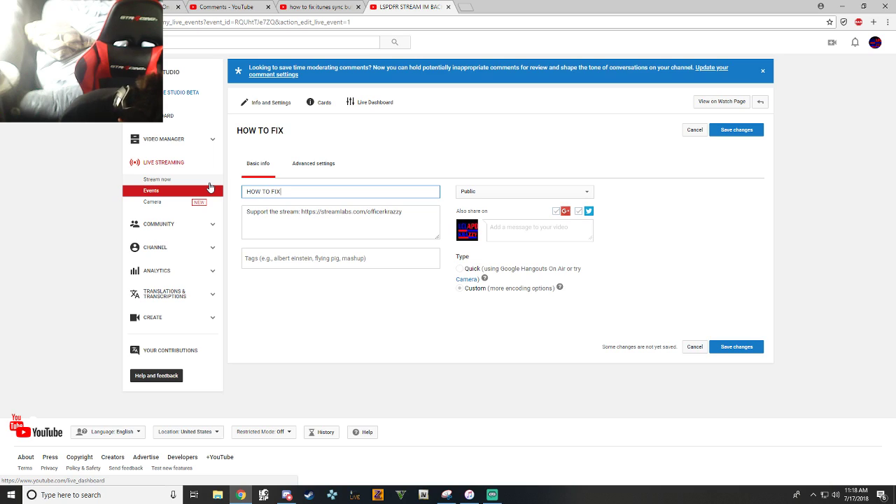
text( ITYUNES )
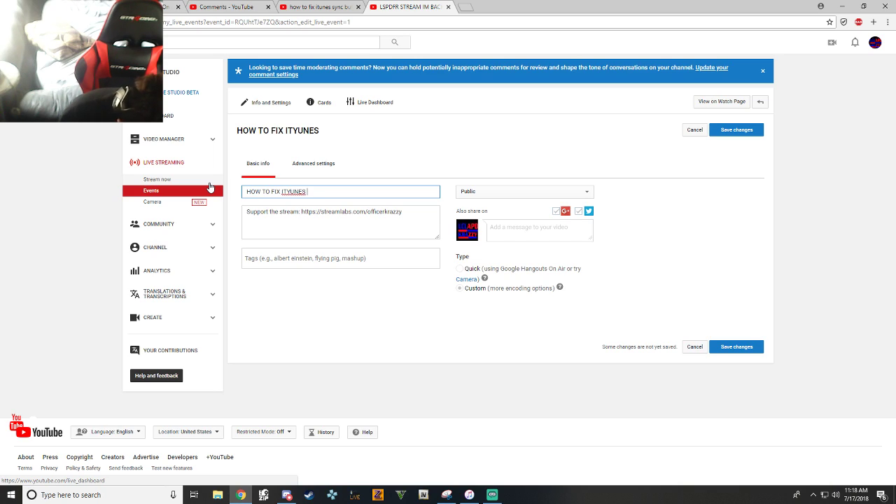
text(BUTTON)
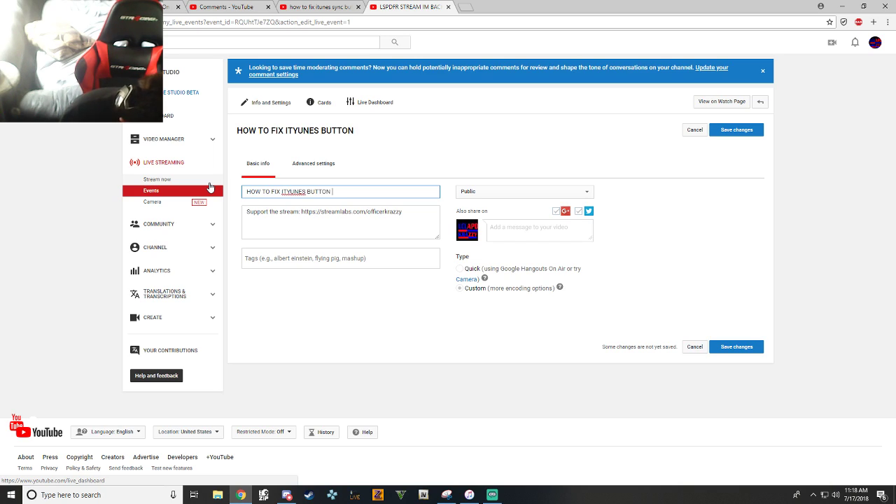
text( GREYED OUT)
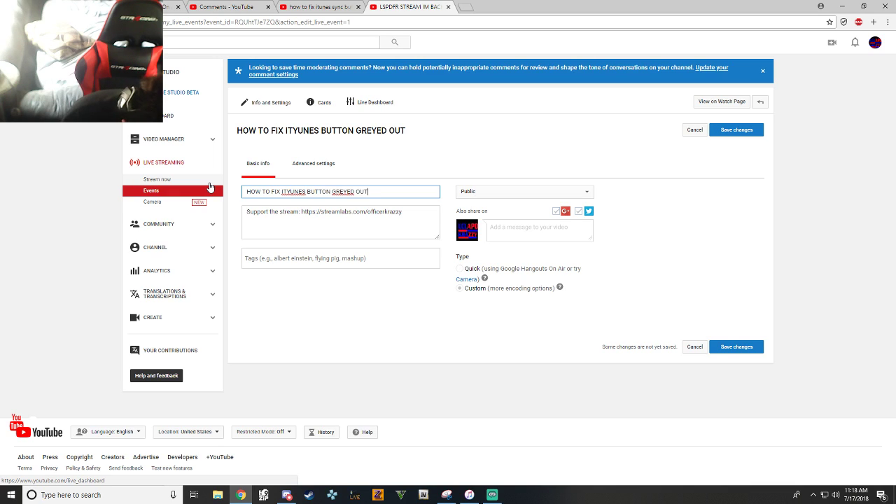
text( UPDATE)
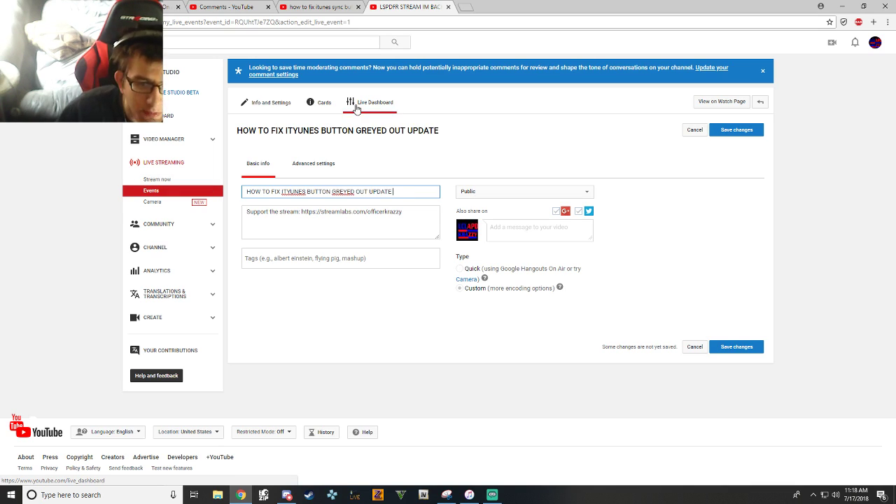
right_click(297, 193)
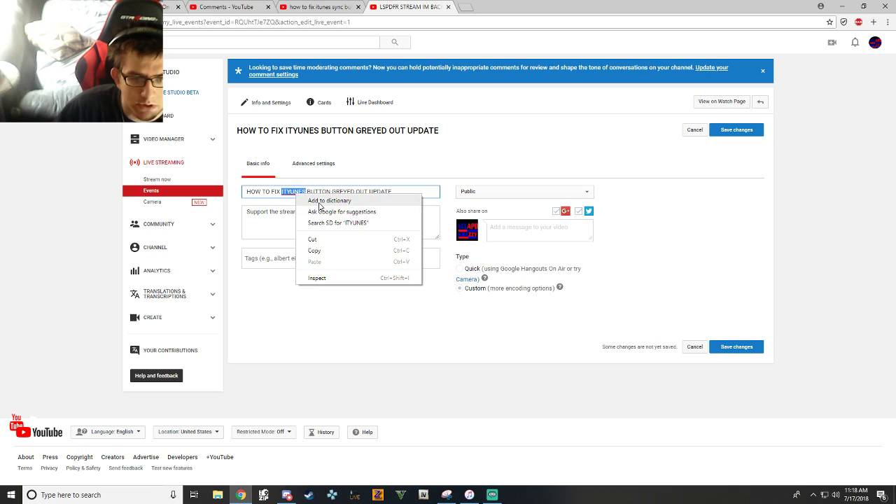
click(290, 191)
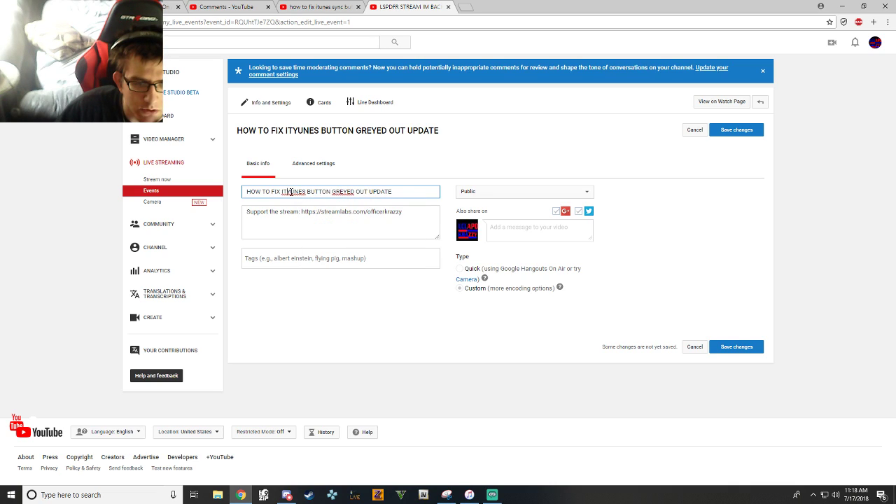
key(BackSpace)
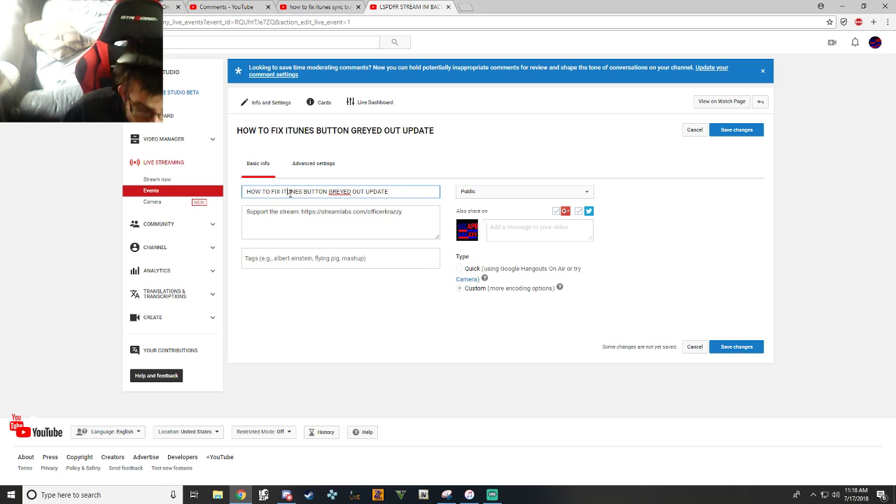
click(726, 133)
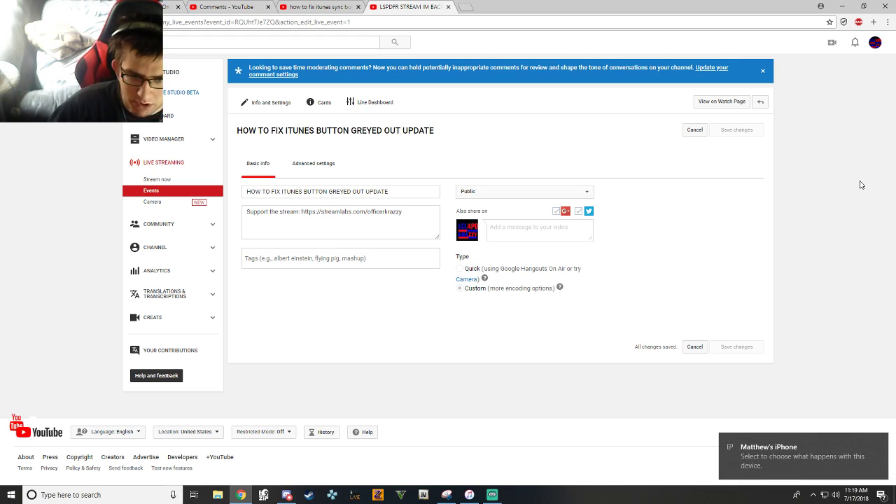
- Return to the renamed live stream page, pause playback, and switch to iTunes
click(318, 7)
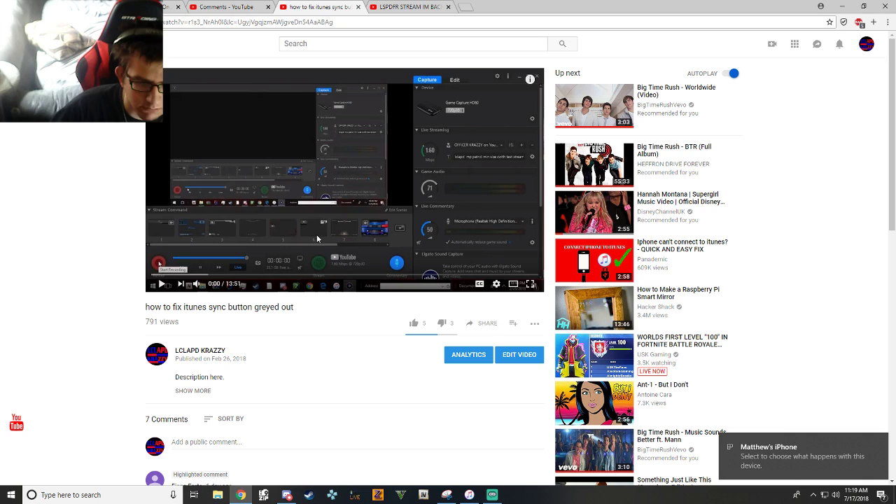
click(420, 7)
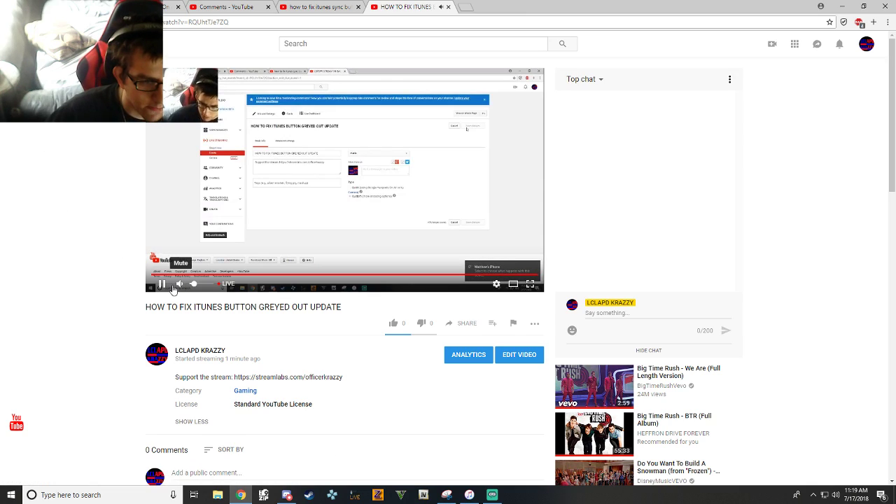
click(163, 285)
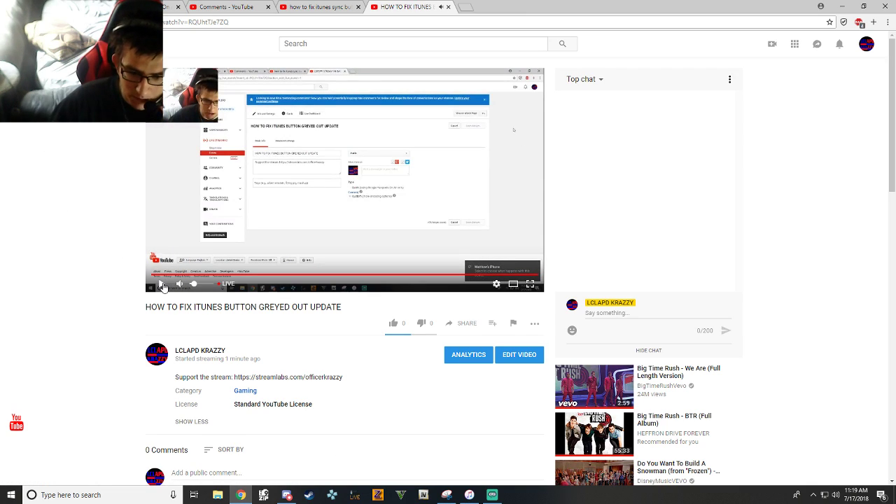
click(469, 495)
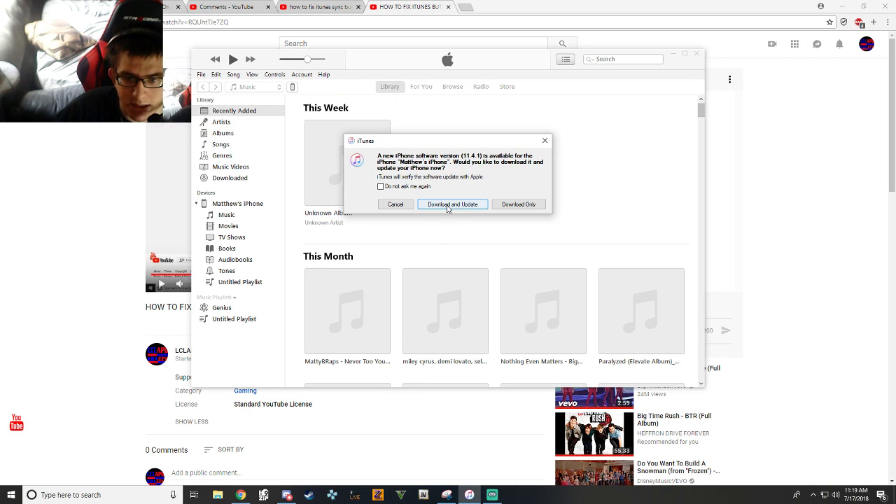
- Cancel the iPhone 11.4.1 software update prompt and maximize the iTunes window
click(395, 205)
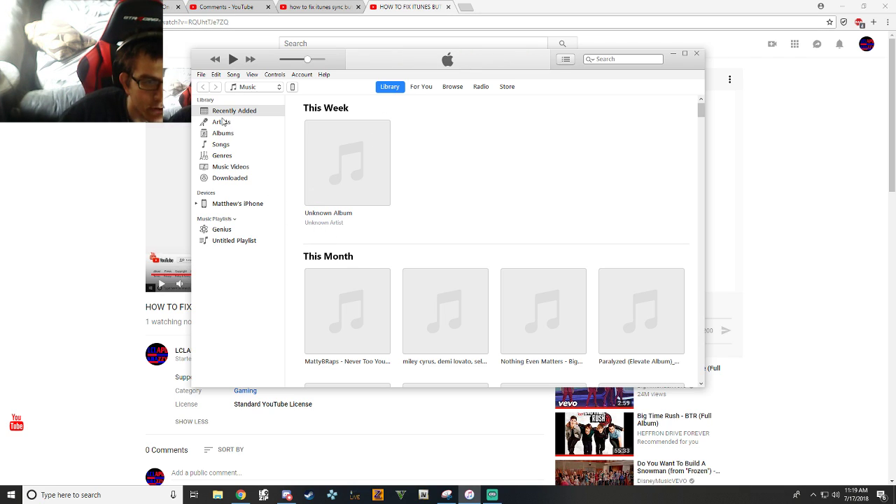
click(685, 54)
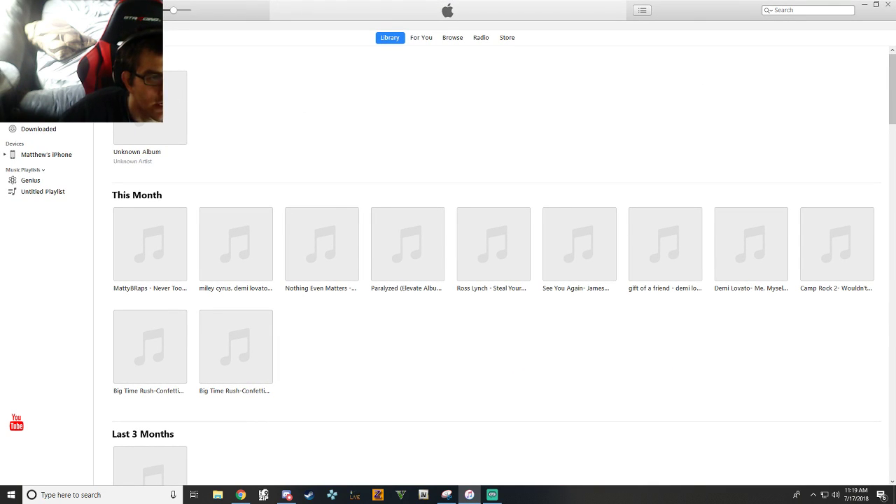
- On the iPhone Summary page, tick 'Manually manage music and videos' and apply the change
click(46, 154)
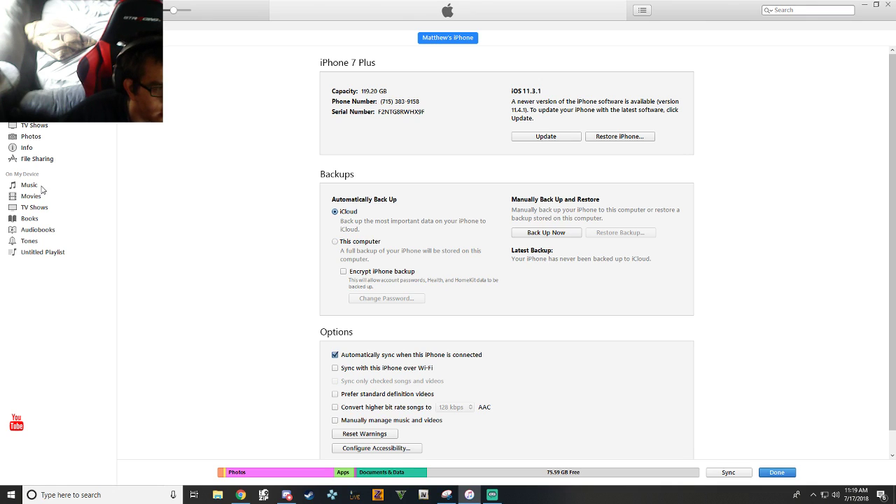
scroll(418, 241, down, 1)
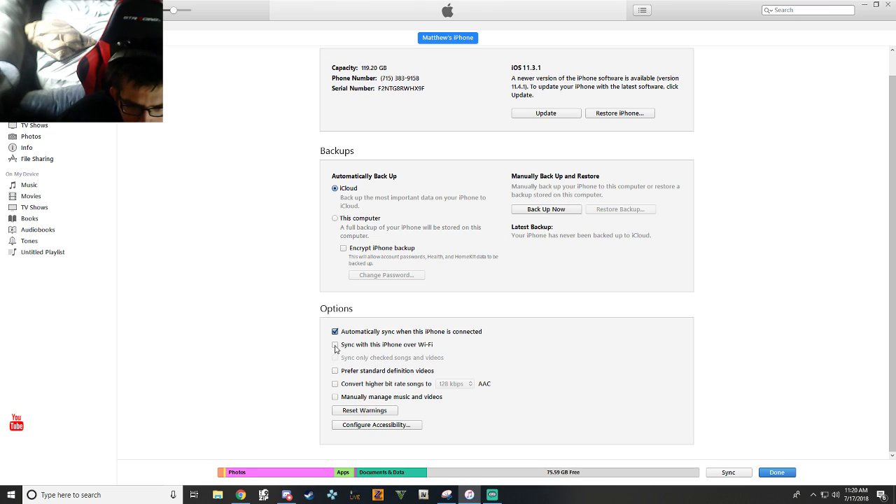
click(335, 396)
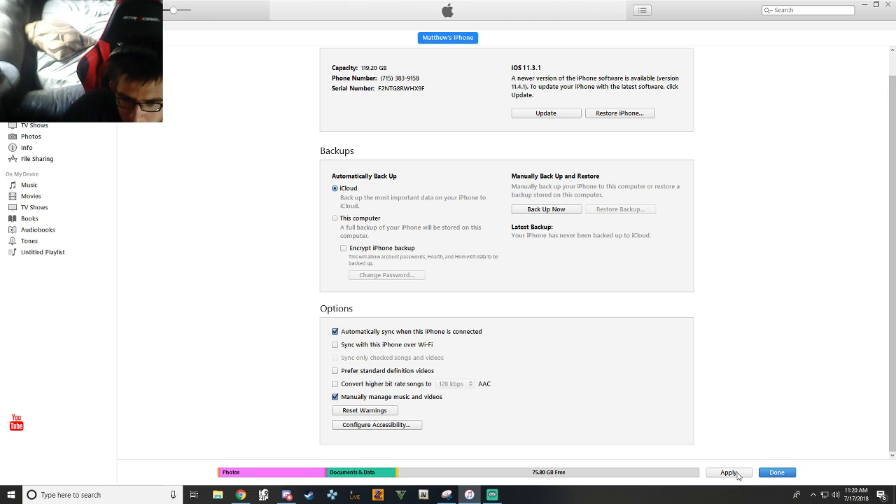
click(335, 397)
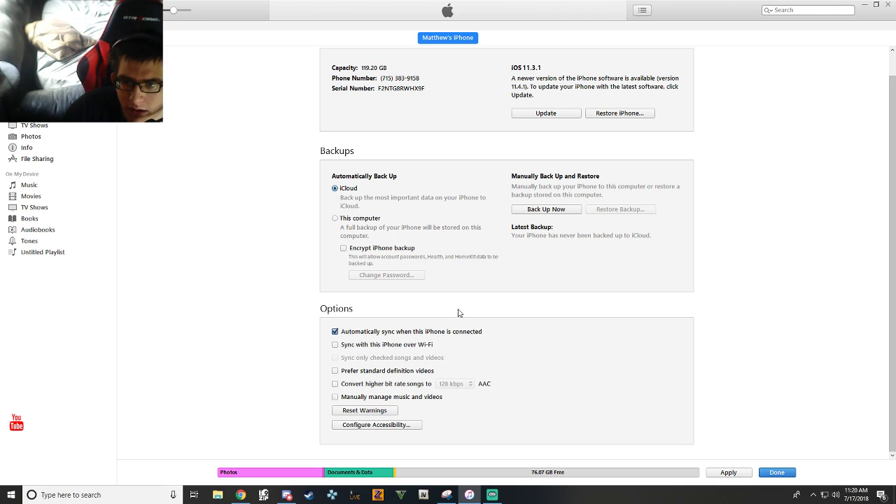
scroll(459, 311, up, 1)
scroll(446, 266, down, 1)
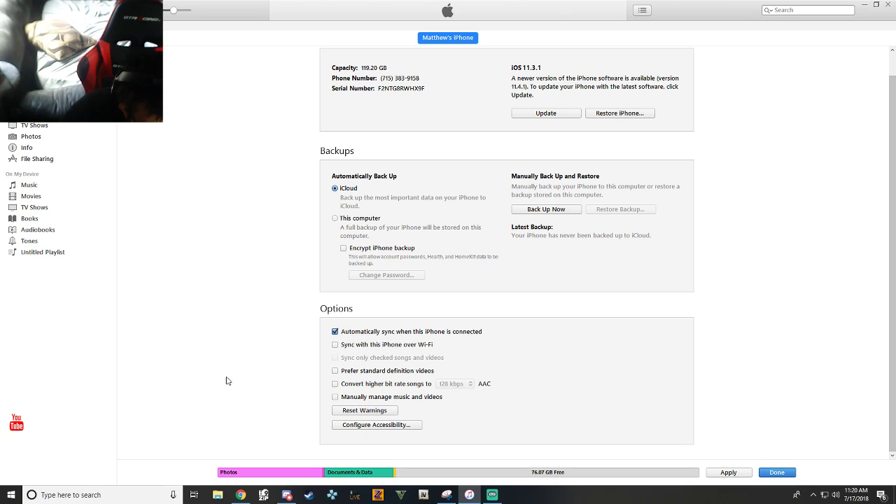
click(240, 494)
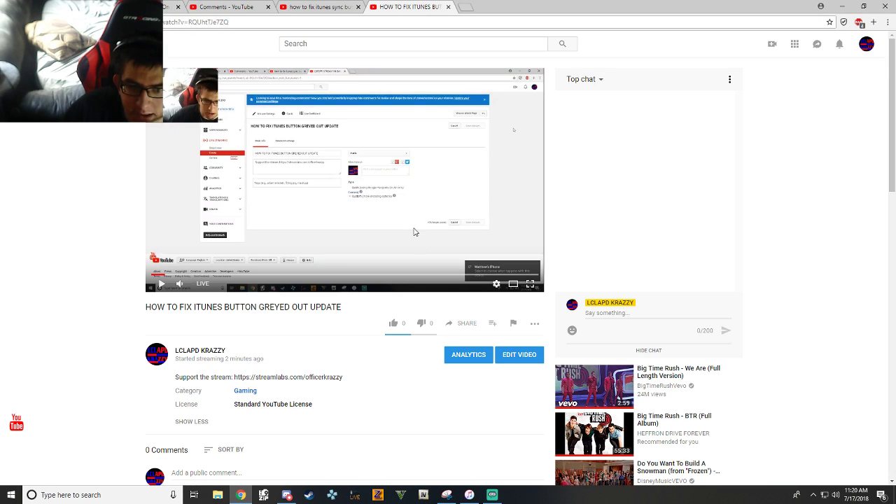
click(843, 6)
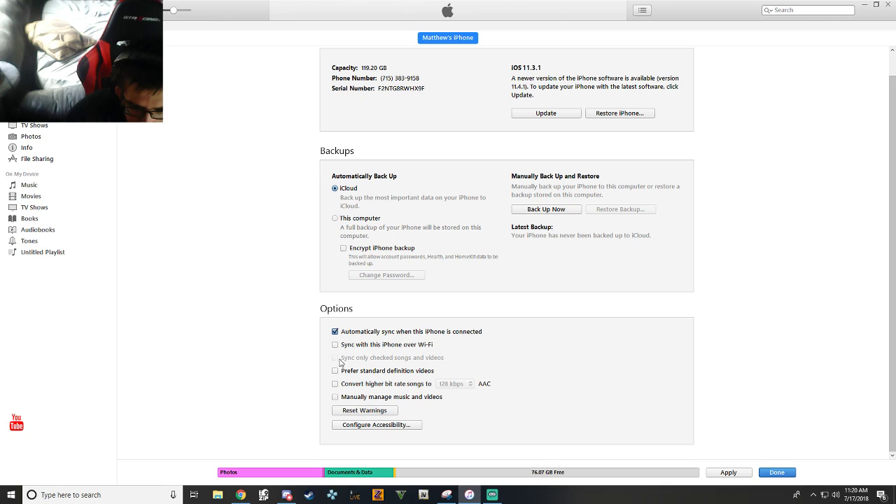
click(335, 397)
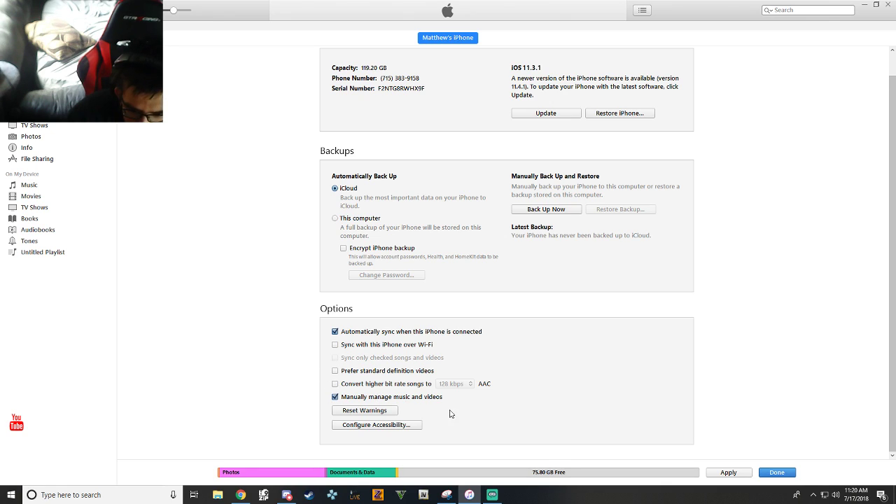
click(729, 473)
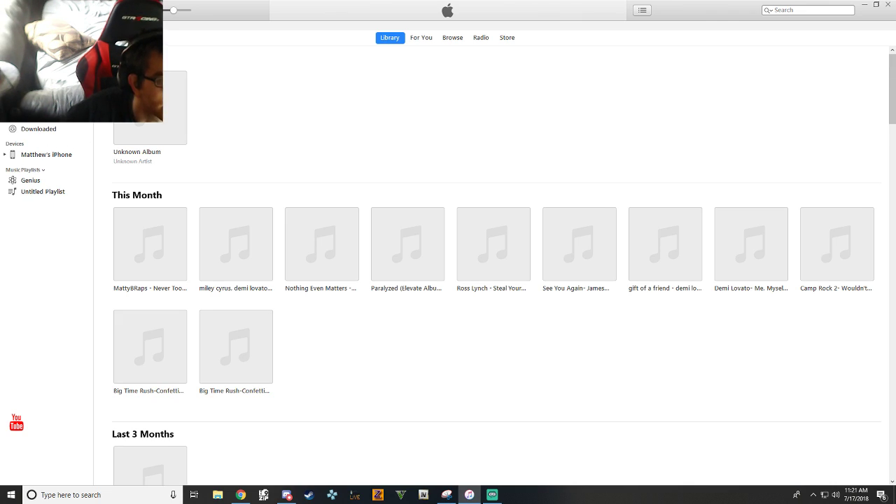
- Open the Add File to Library picker with Ctrl+O
right_click(17, 124)
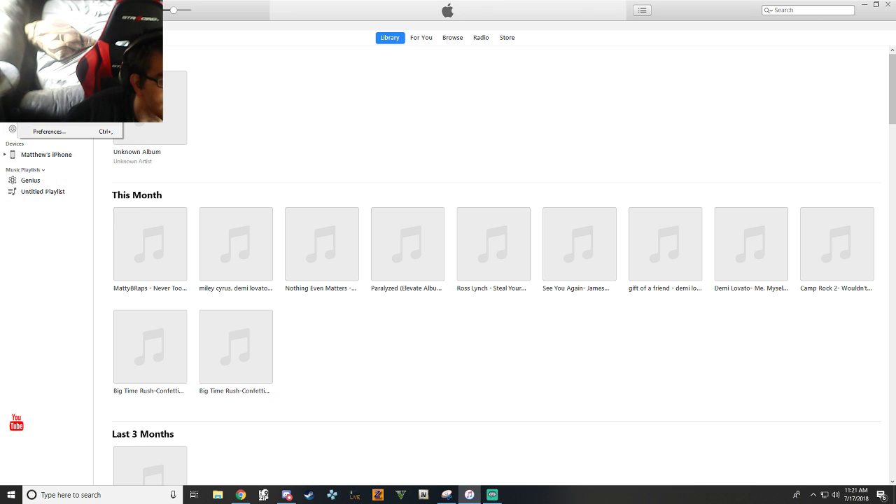
mouse_move(164, 115)
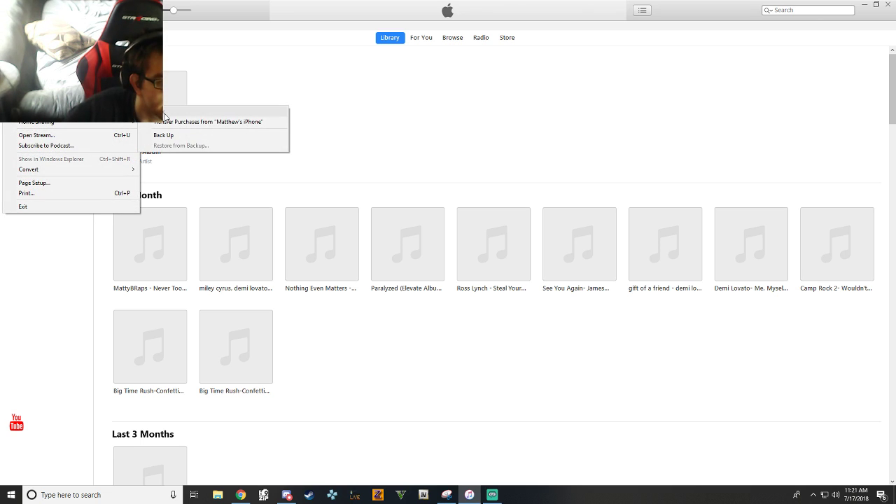
click(434, 123)
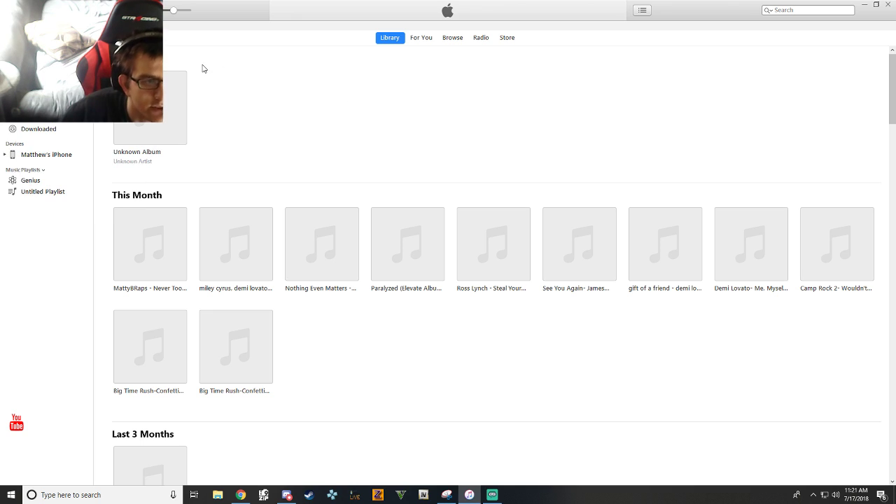
key(alt+f)
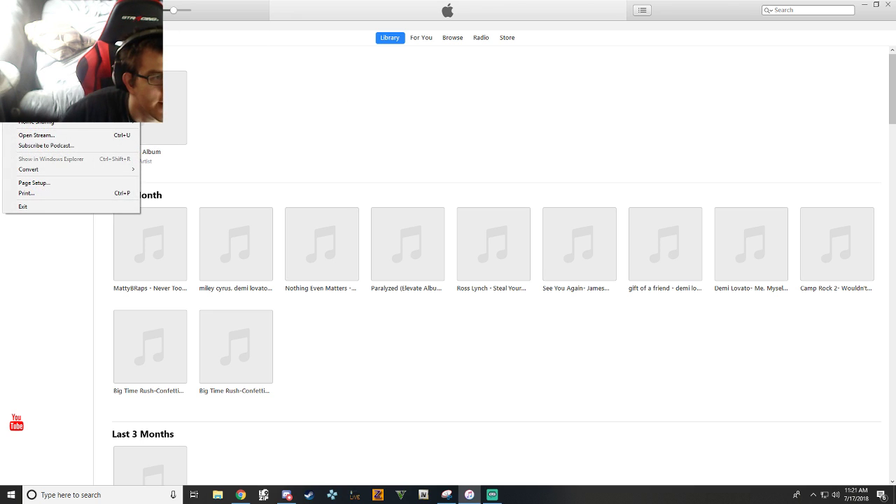
key(ctrl+o)
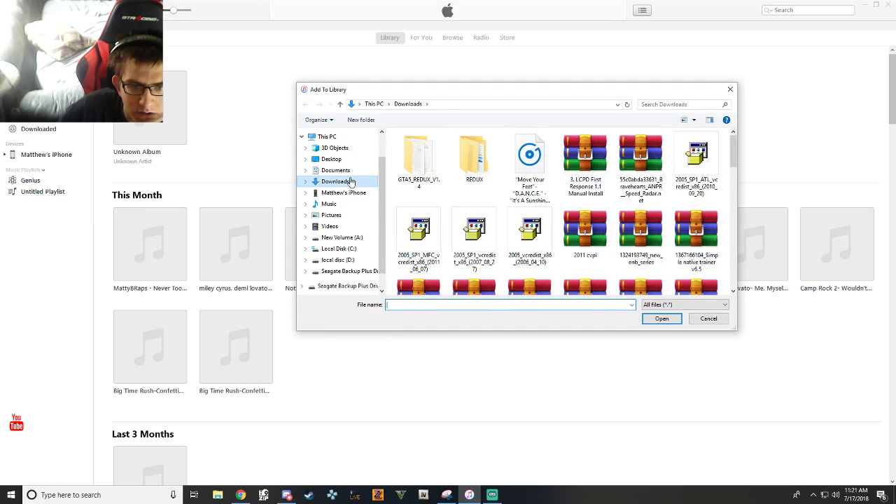
- Scroll through the Downloads folder, then switch back to the YouTube live stream
scroll(518, 172, down, 1)
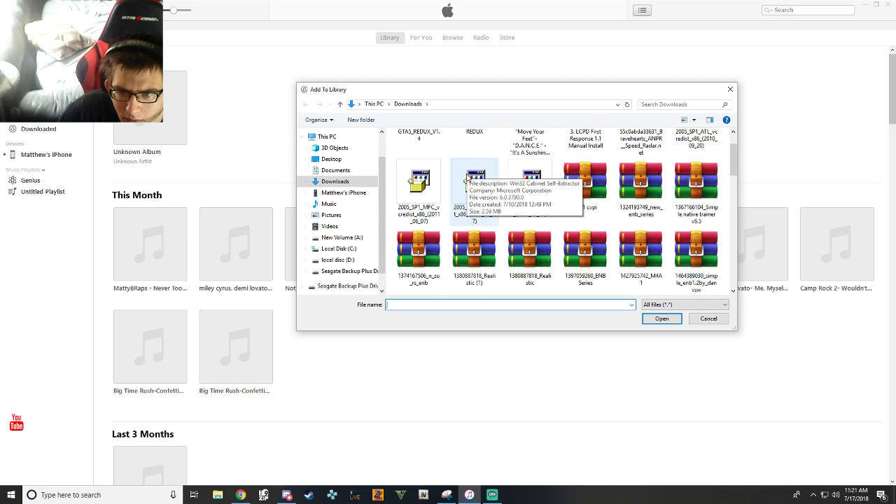
scroll(525, 171, up, 1)
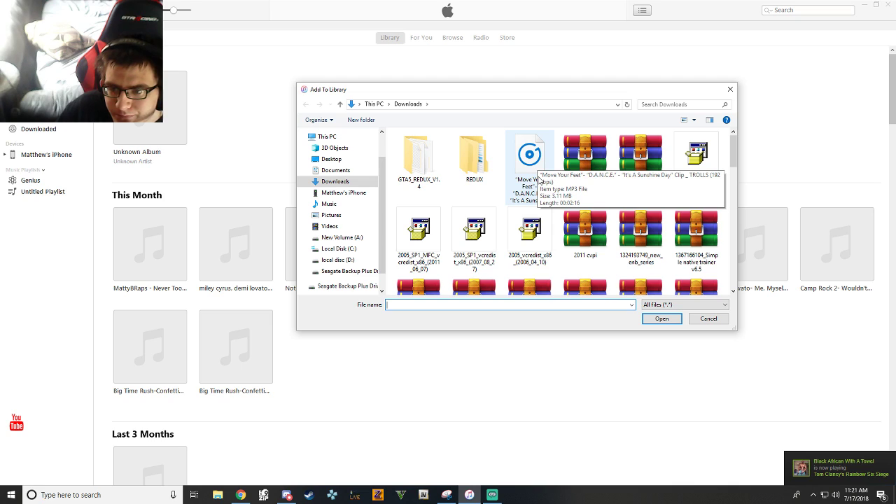
scroll(576, 186, down, 1)
scroll(568, 189, down, 3)
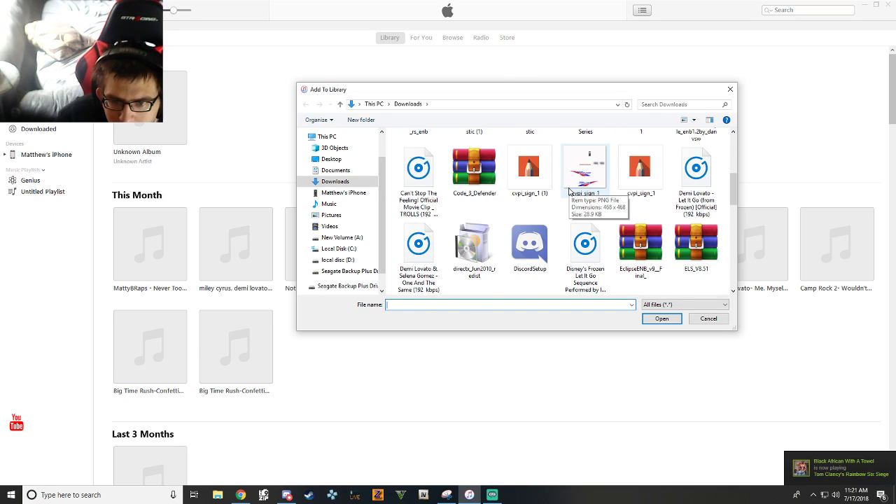
scroll(641, 193, down, 2)
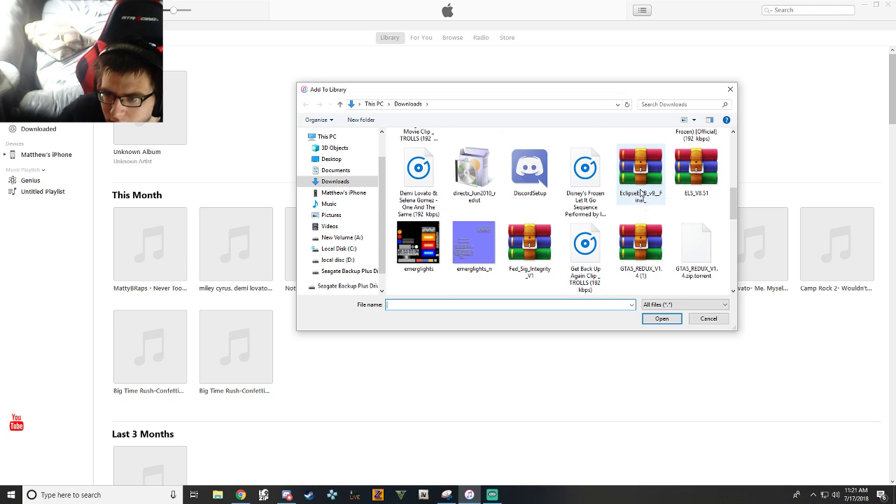
scroll(641, 194, down, 1)
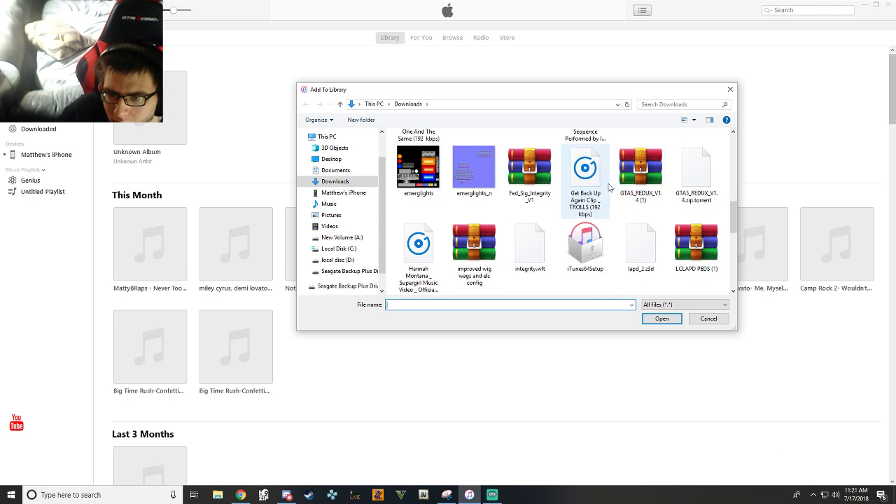
scroll(601, 188, down, 1)
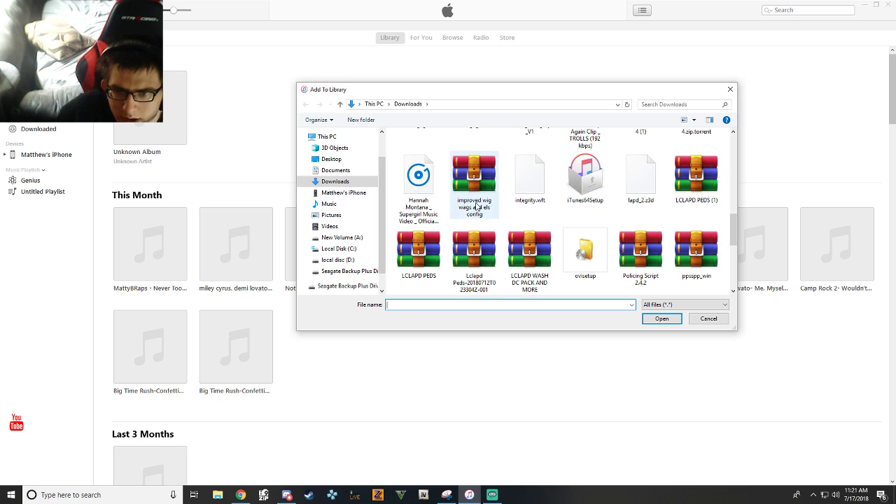
scroll(525, 202, down, 1)
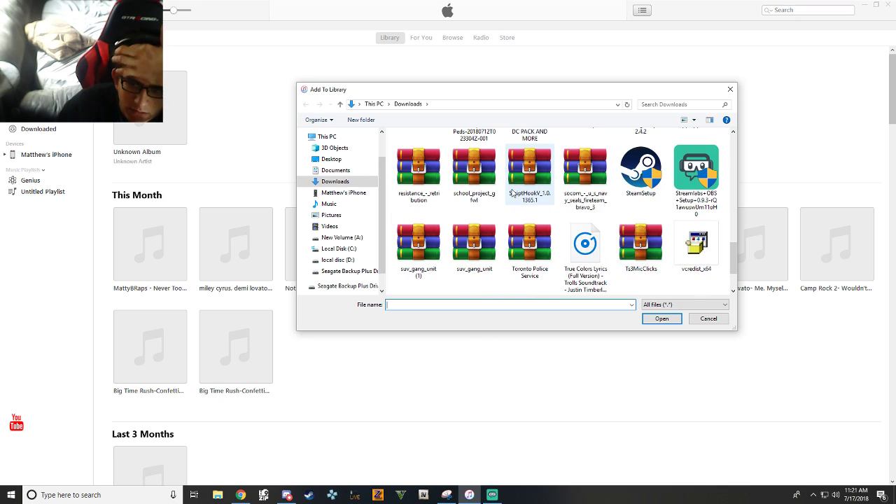
scroll(513, 193, down, 2)
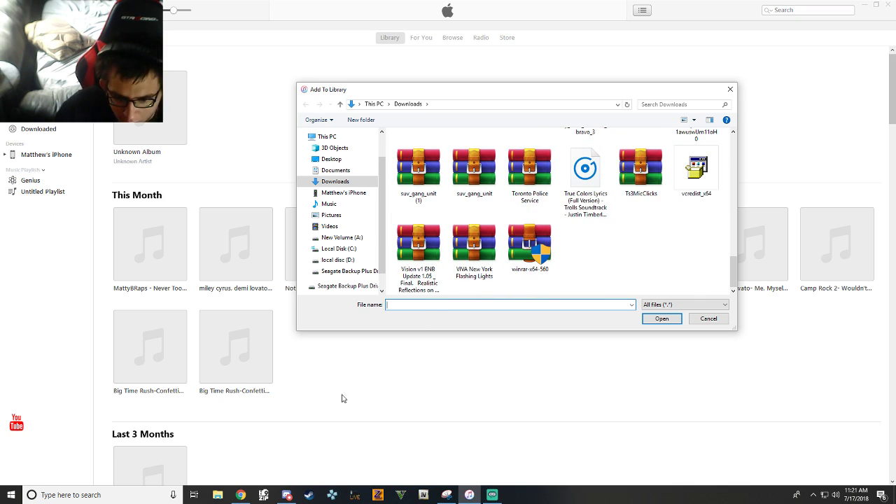
click(240, 495)
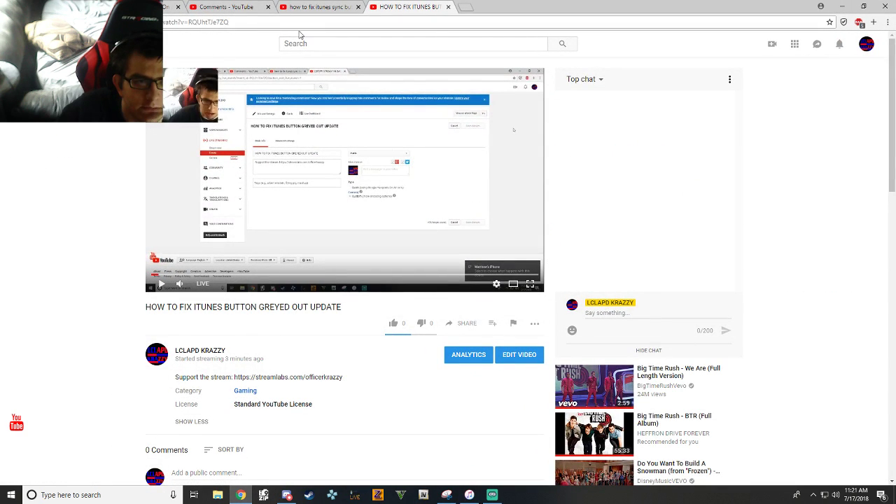
- Open eMP3 Downloads in a new tab and search for '18 AND LIFE'
click(469, 9)
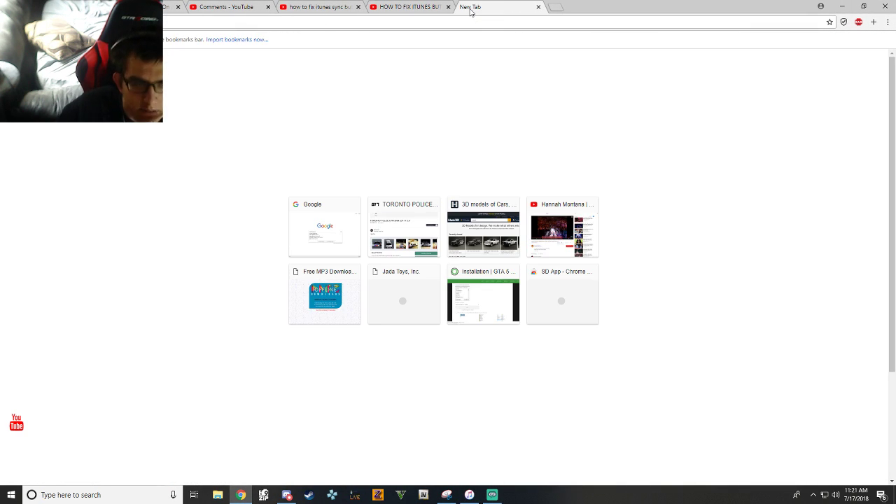
text(emp)
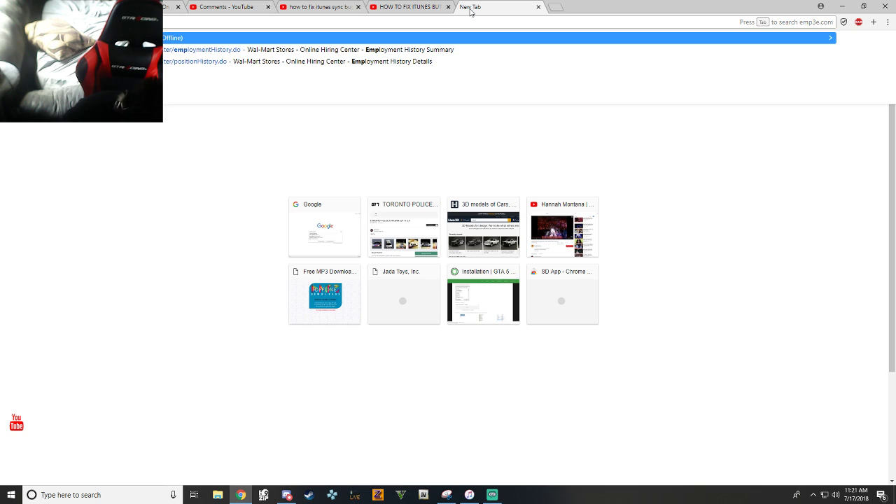
key(Return)
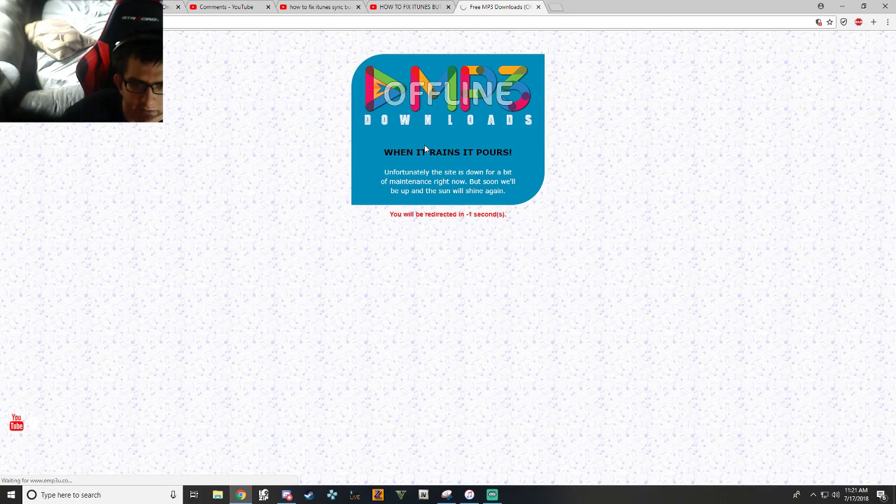
click(370, 145)
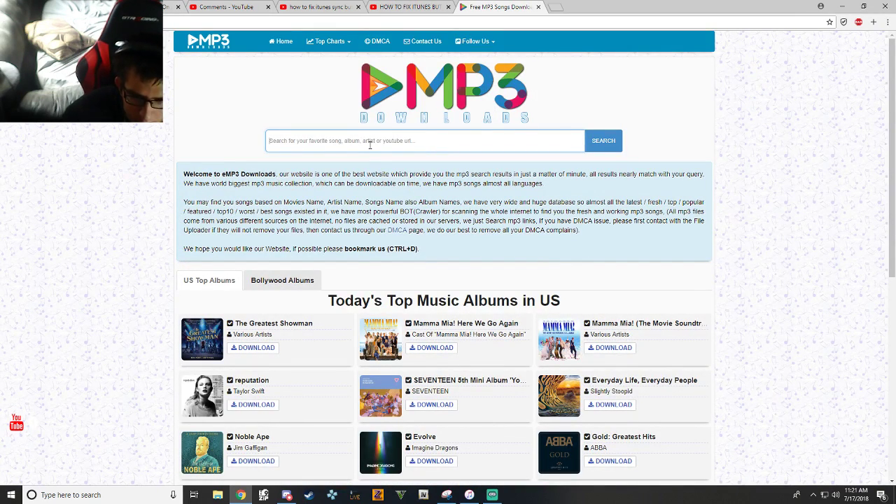
text(ONE F)
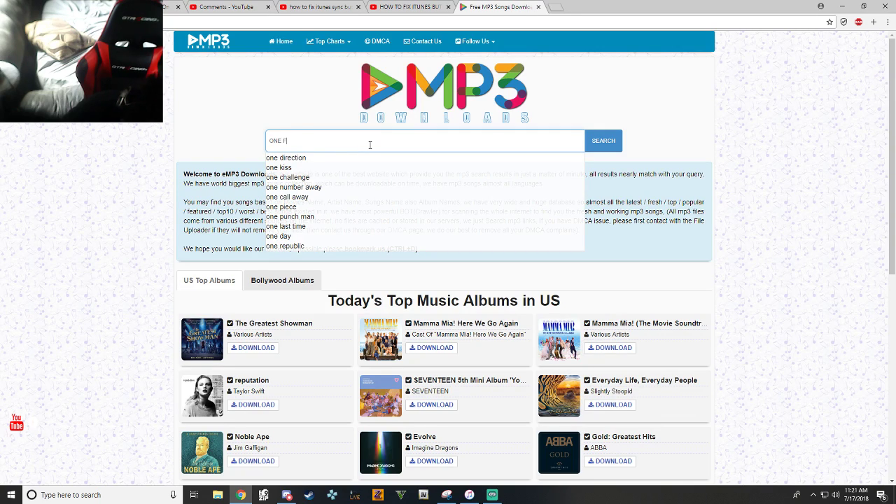
text(OR ALL)
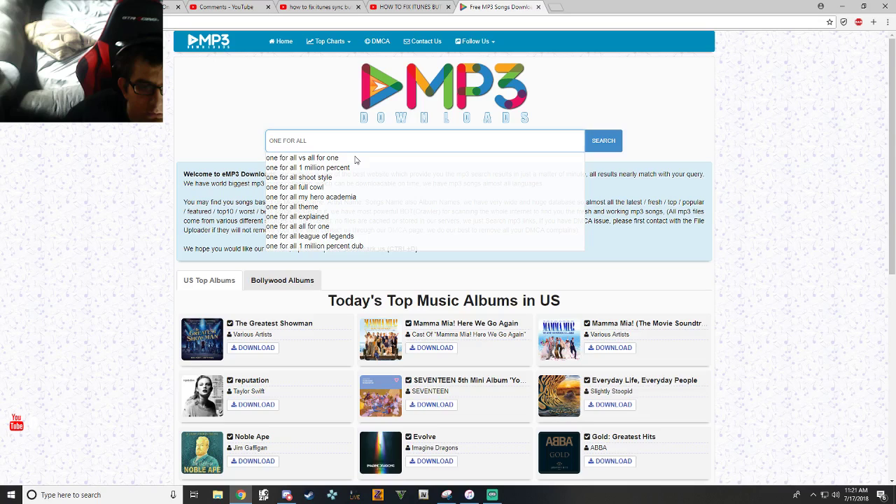
drag(333, 137, 249, 140)
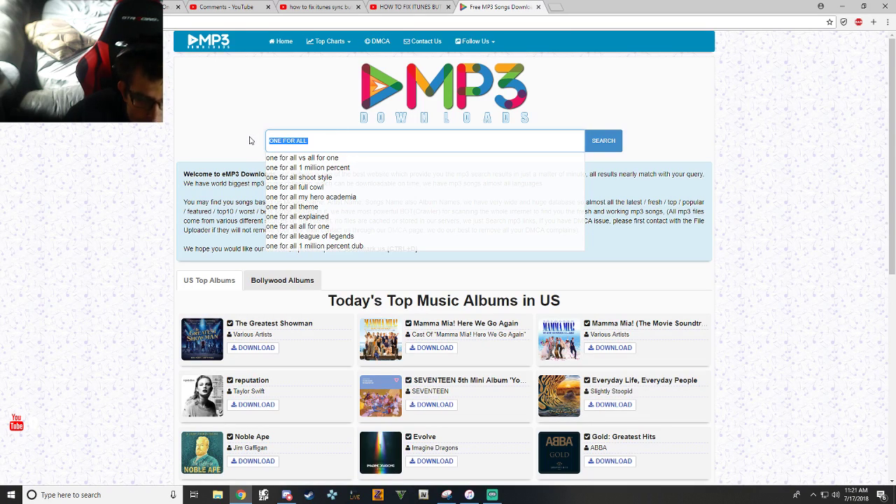
key(BackSpace)
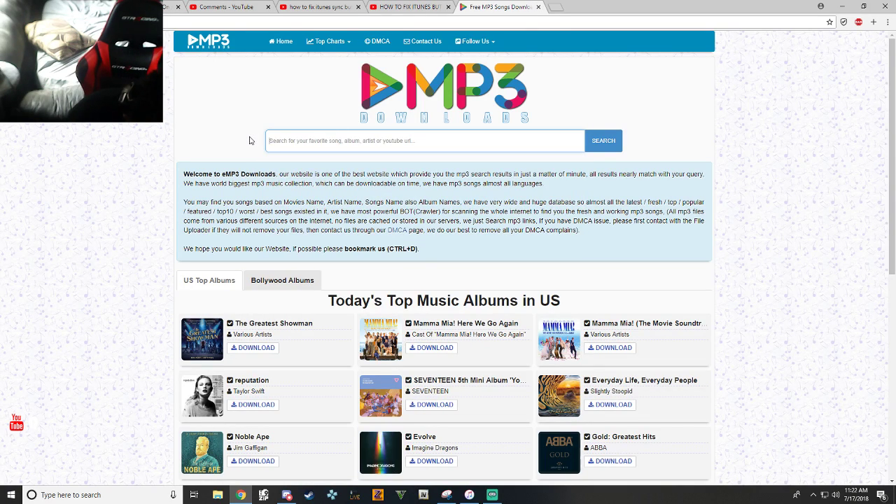
text(18 )
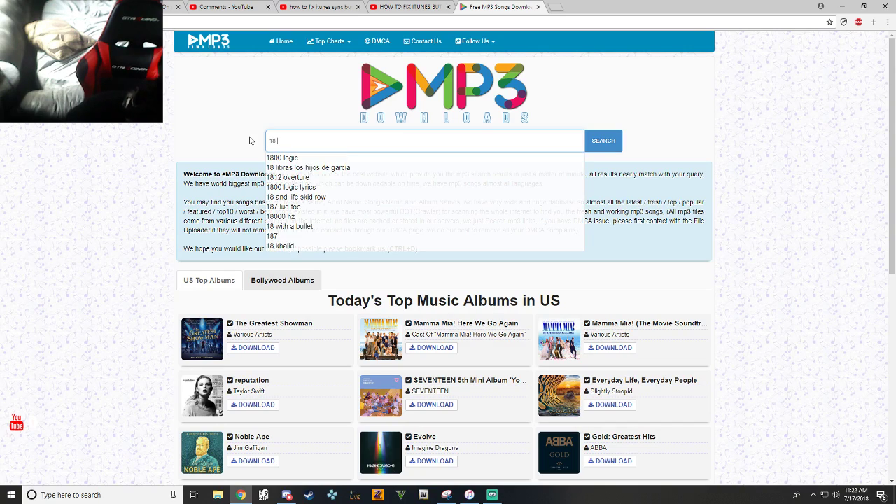
text(AND LIF)
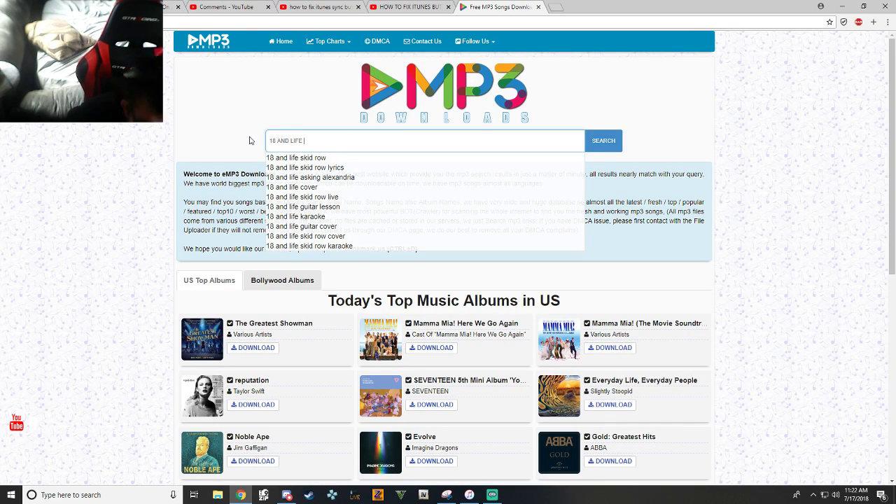
text(E)
click(283, 167)
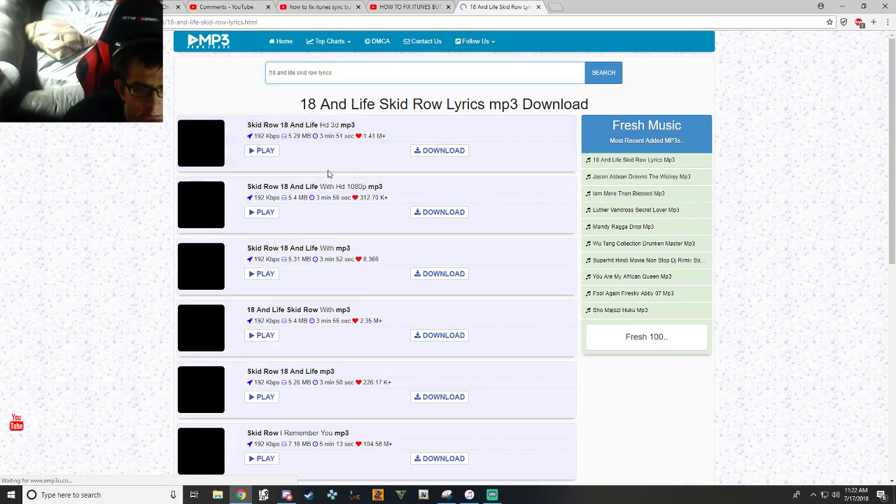
- Convert and download the first Skid Row 18 And Life result as an MP3, closing the ad page
click(441, 151)
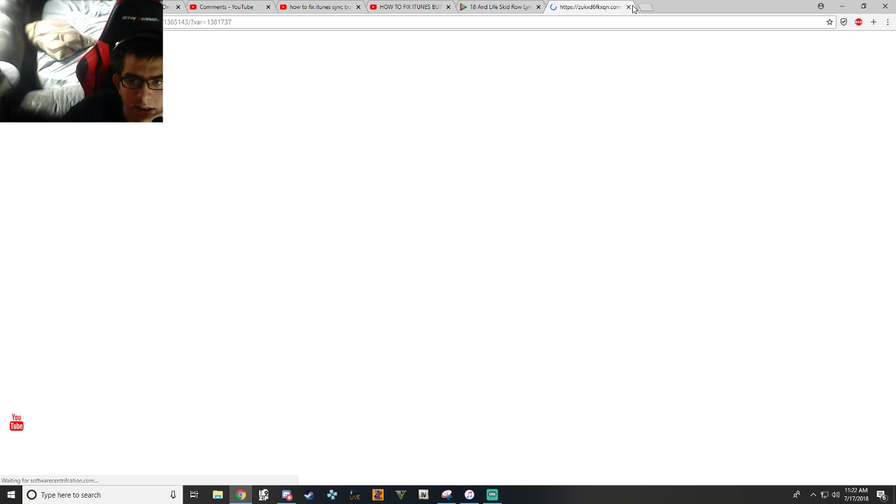
click(630, 7)
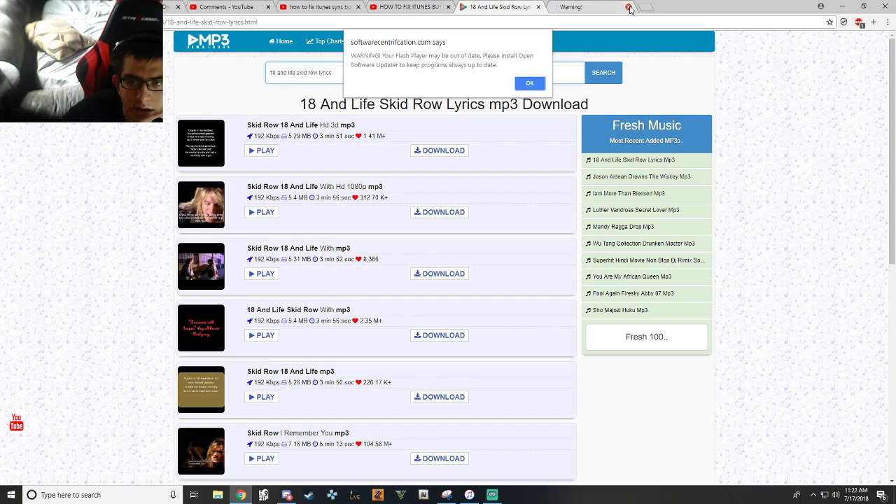
click(530, 82)
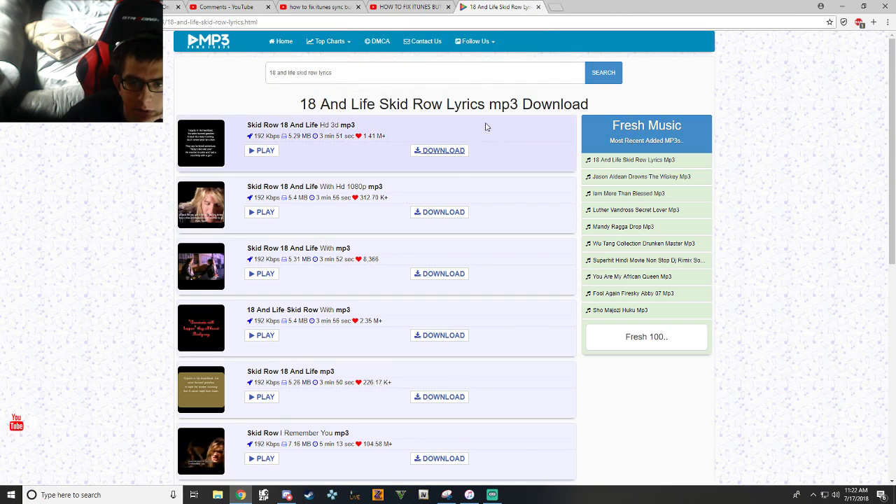
click(438, 151)
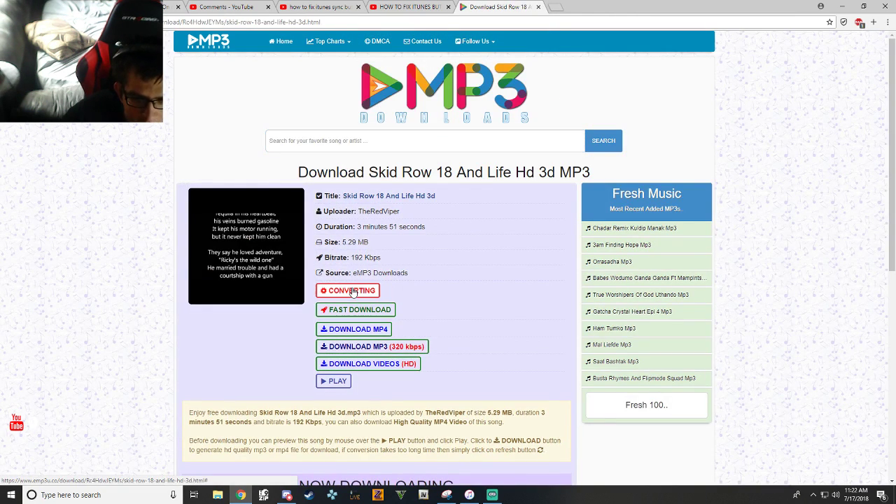
click(353, 291)
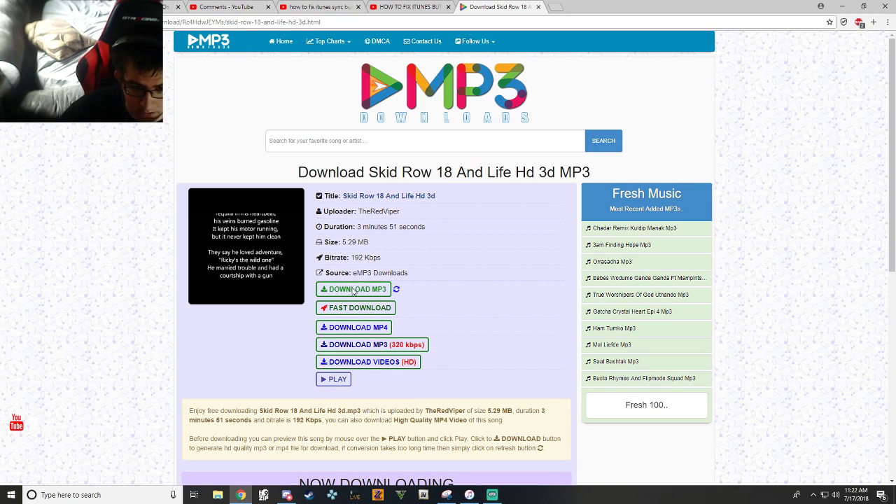
click(354, 290)
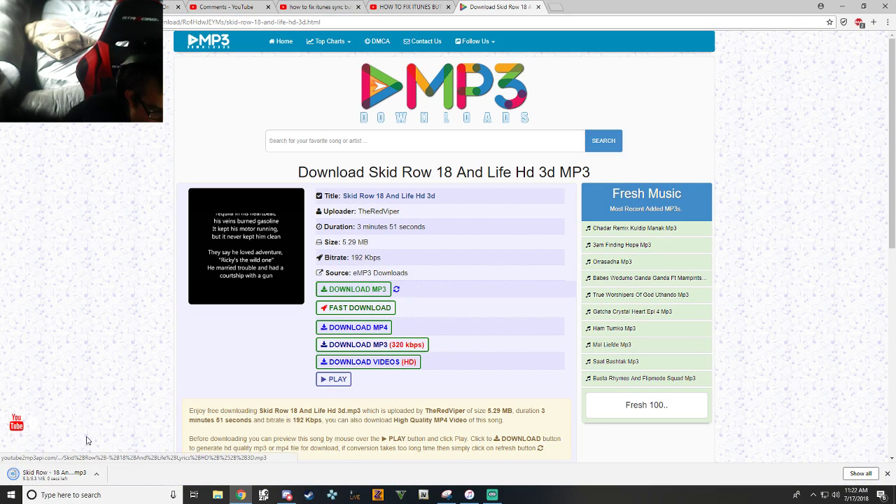
- Show the downloaded Skid Row 18 And Life MP3 in its folder and paste a copy into New Volume (A:)
right_click(70, 473)
click(79, 443)
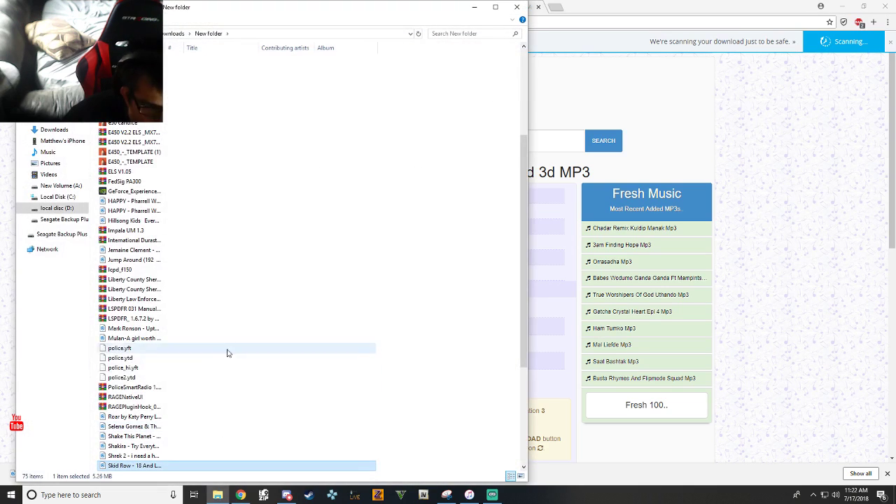
right_click(129, 466)
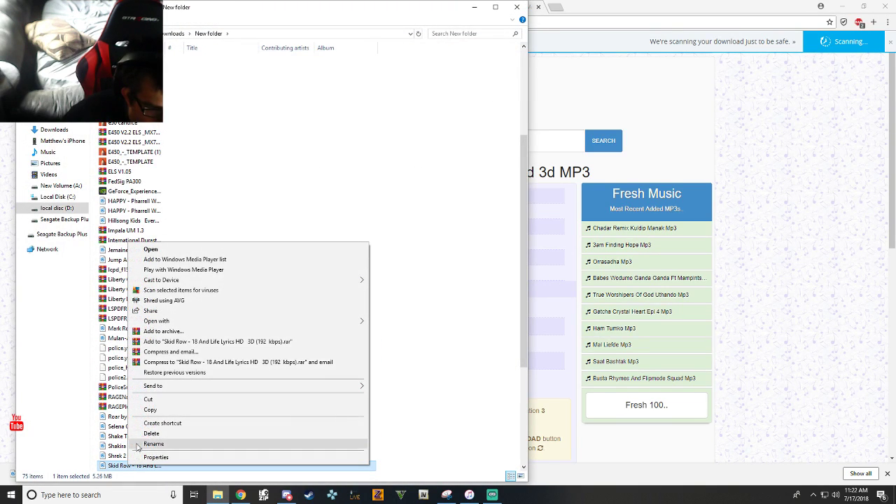
click(156, 410)
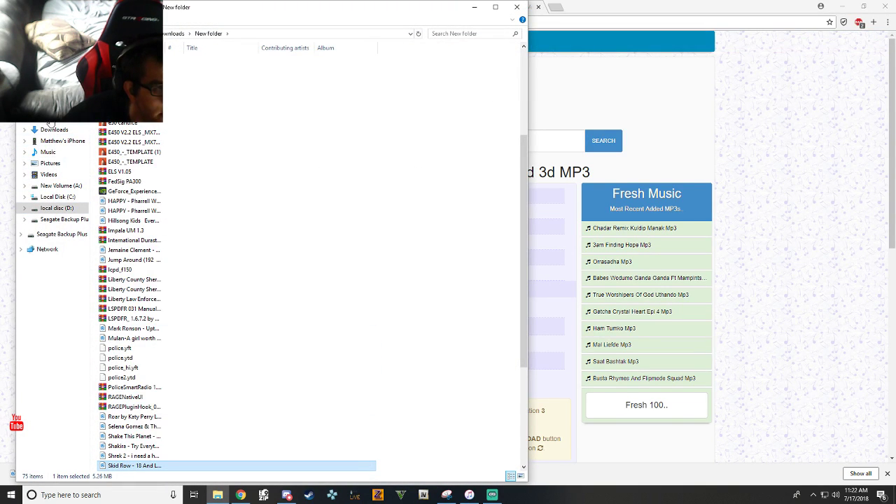
click(61, 185)
right_click(188, 219)
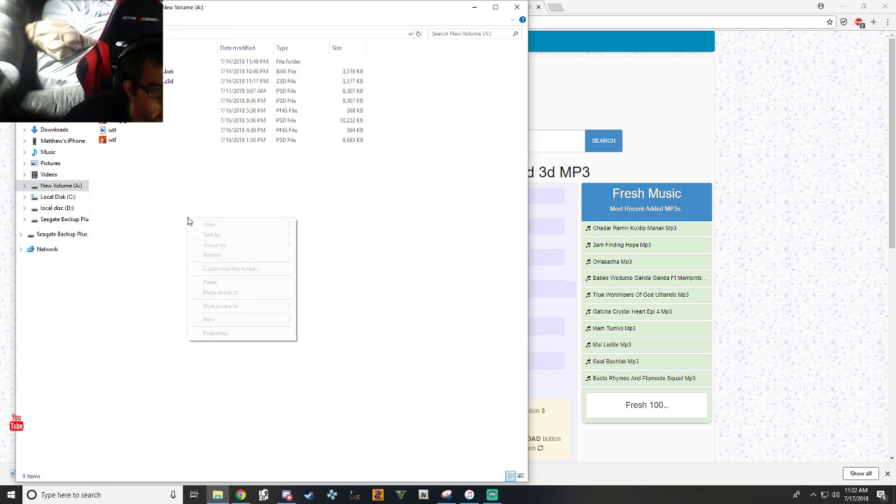
click(213, 284)
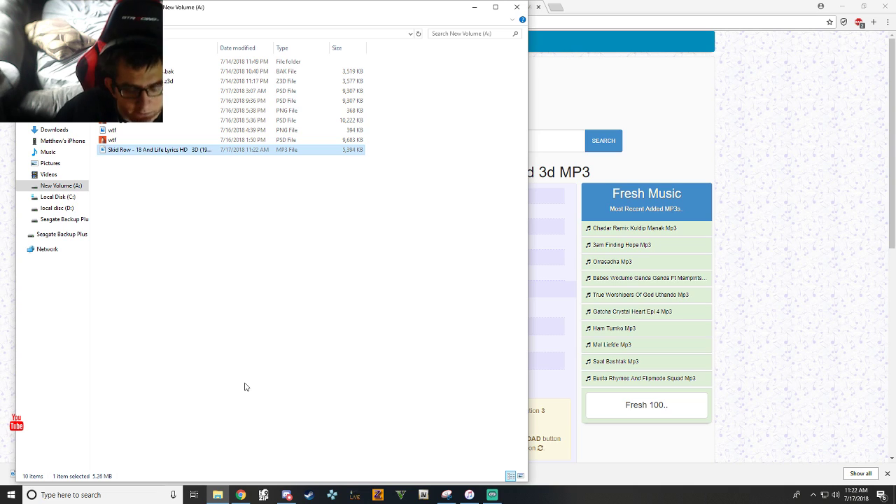
mouse_move(286, 495)
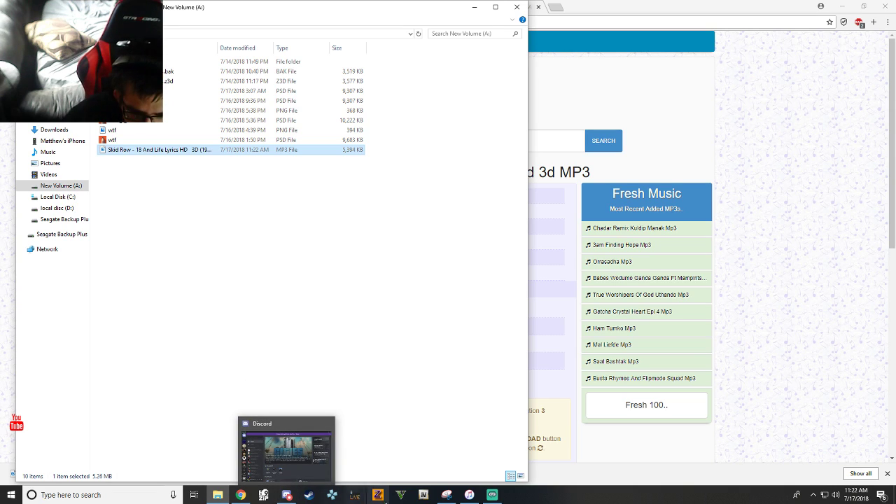
- Add the Skid Row 18 And Life MP3 from New Volume (A:) to the iTunes library
click(444, 420)
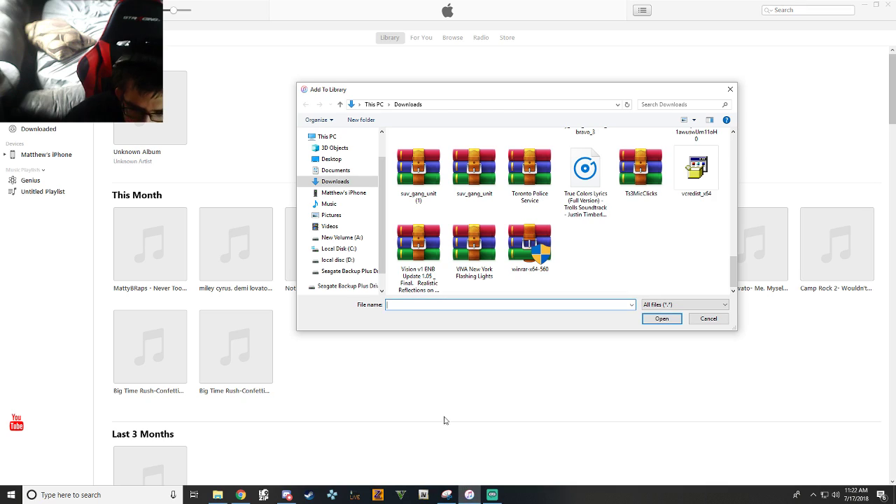
click(338, 248)
click(340, 238)
double_click(487, 217)
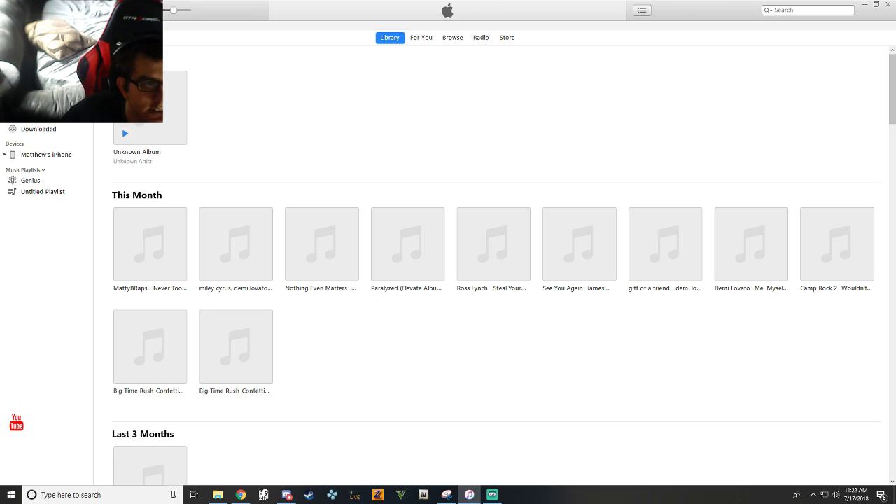
click(12, 28)
mouse_move(42, 110)
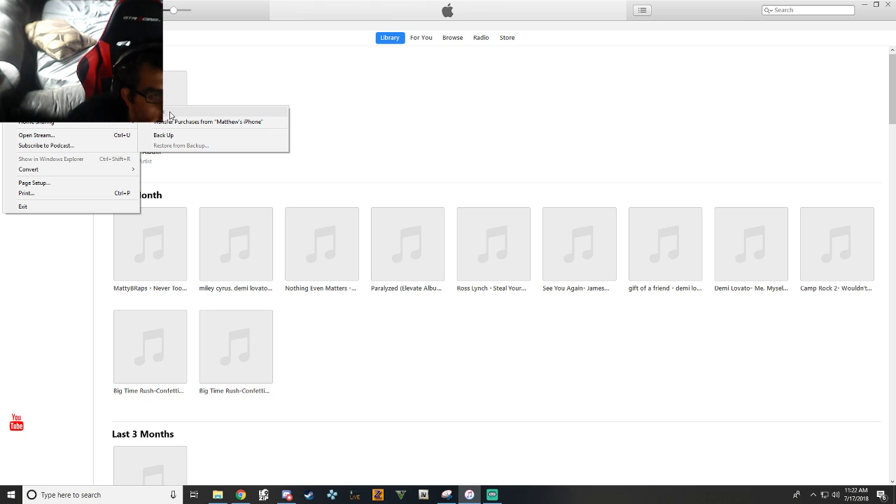
- Sync the iPhone from its Summary page, then click Done to return to the music library
click(208, 80)
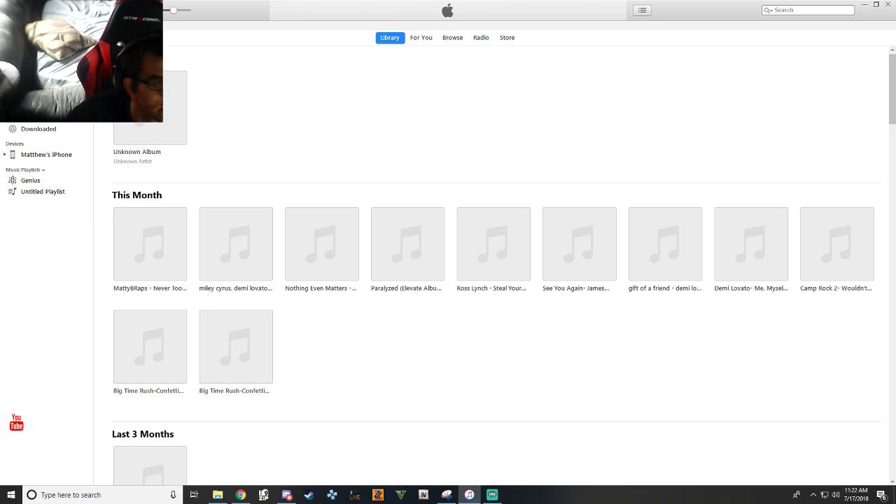
scroll(476, 310, down, 1)
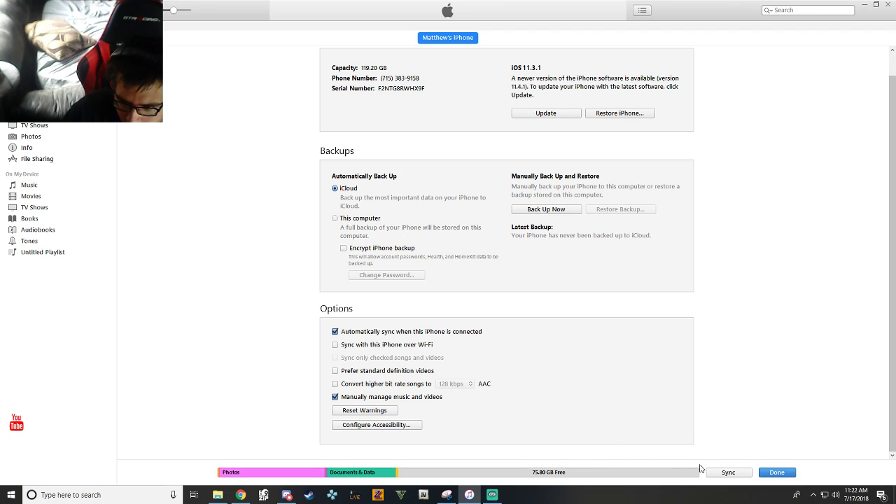
click(735, 475)
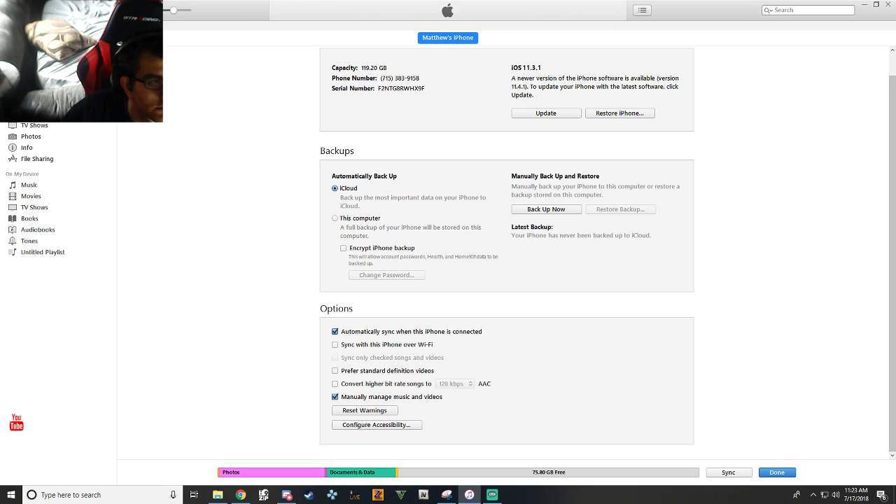
click(777, 471)
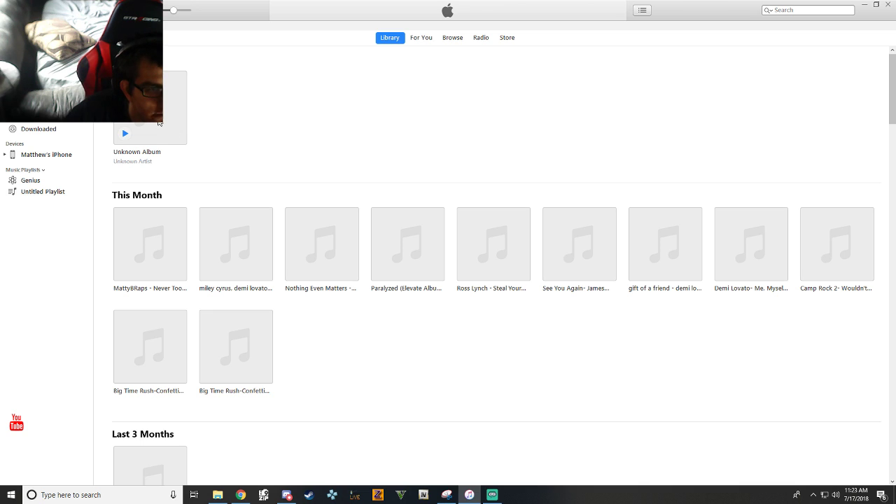
click(33, 155)
click(36, 166)
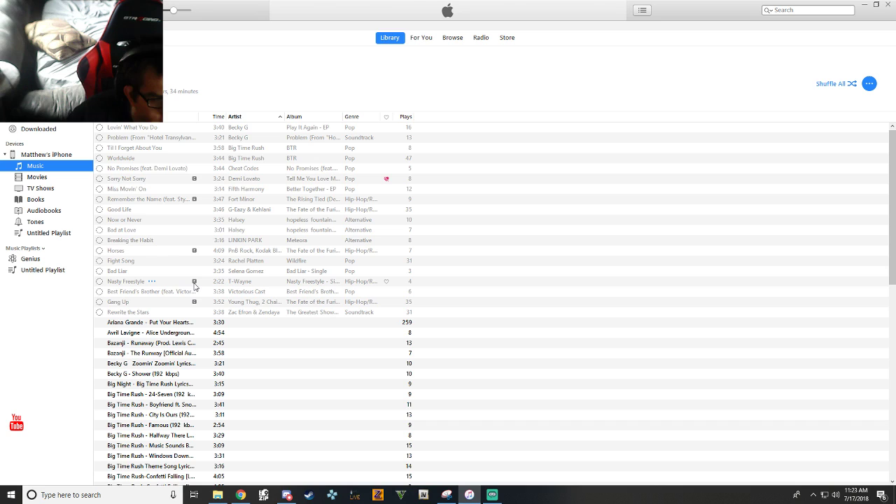
scroll(210, 287, down, 5)
scroll(187, 281, down, 9)
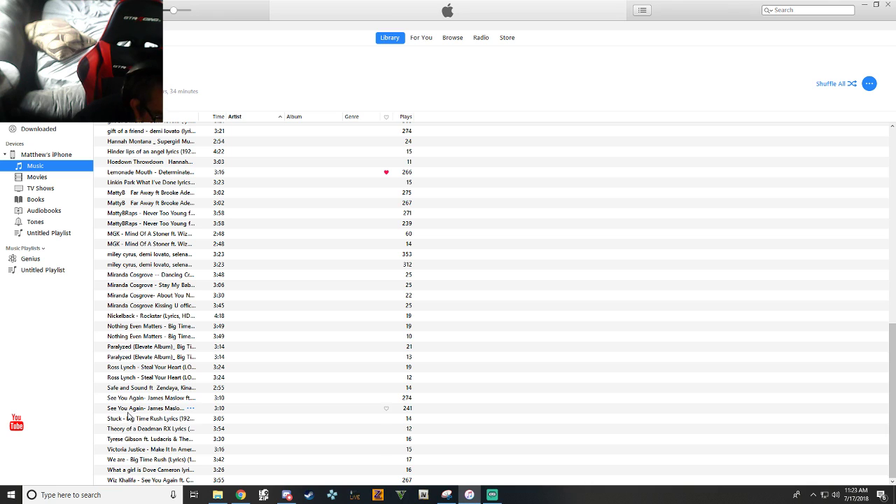
scroll(129, 406, up, 4)
scroll(127, 379, up, 5)
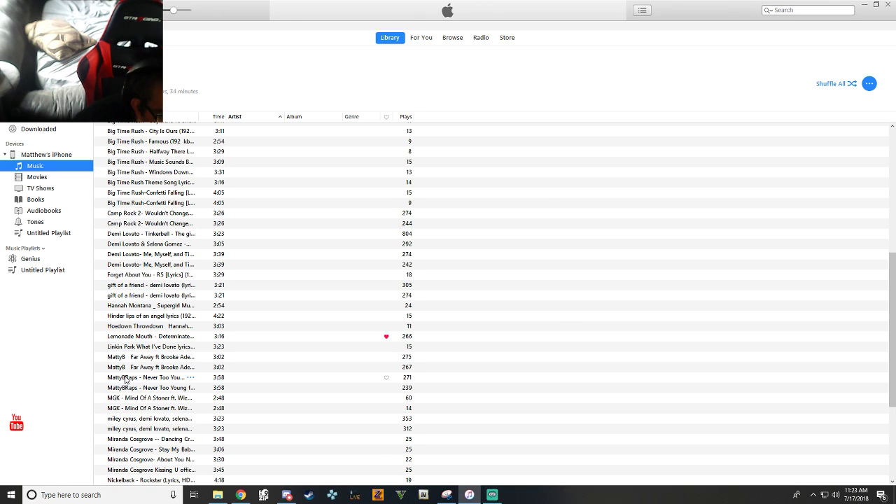
scroll(122, 361, up, 5)
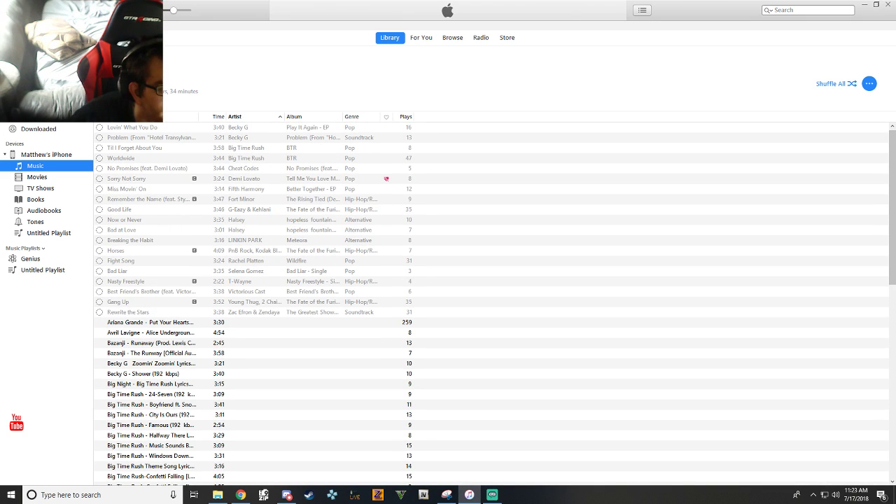
click(38, 61)
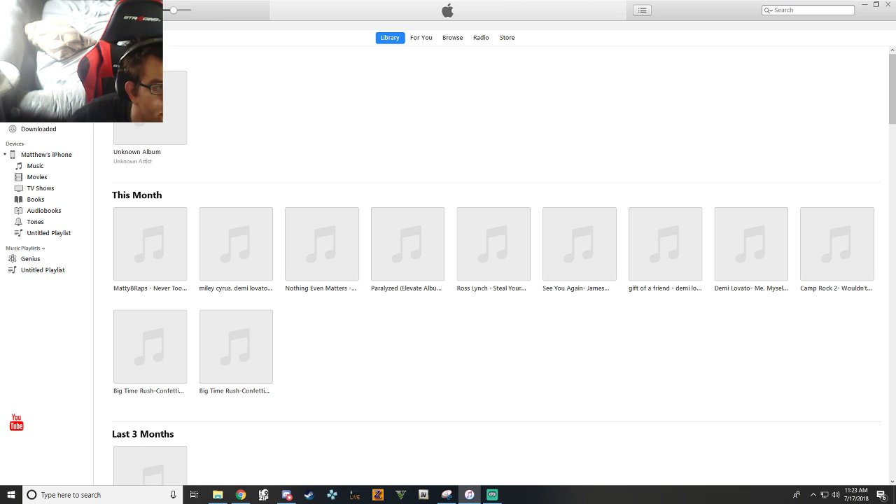
- Start adding the New Volume (A:) folder to the library, then cancel it
key(alt+f)
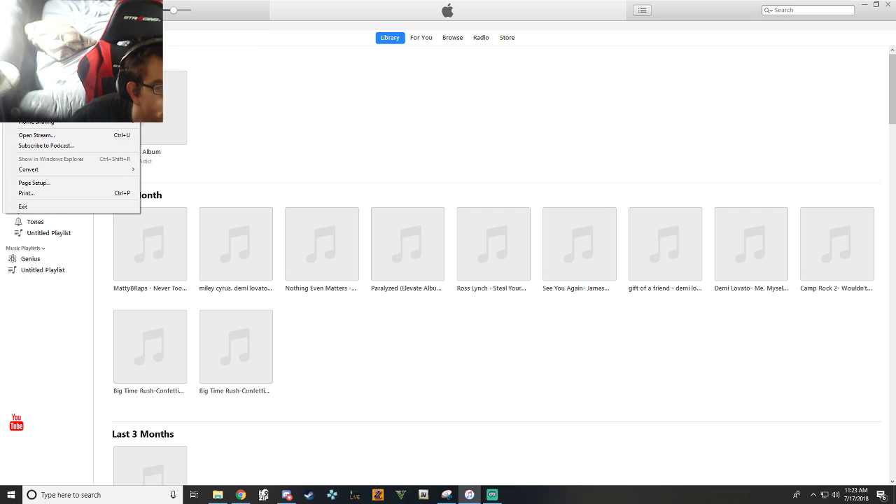
key(d)
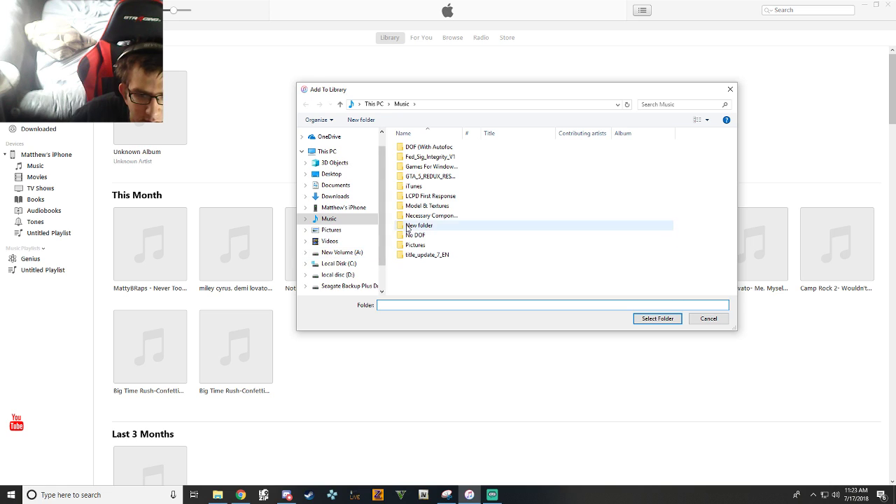
click(340, 253)
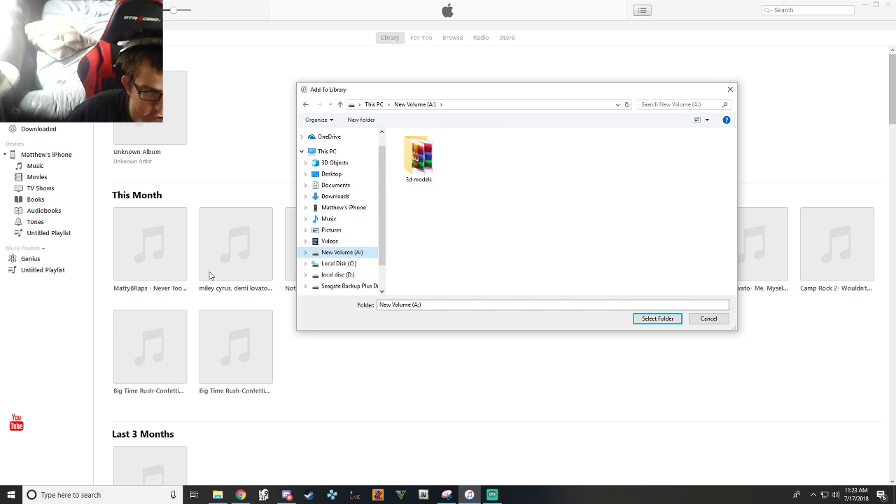
click(730, 89)
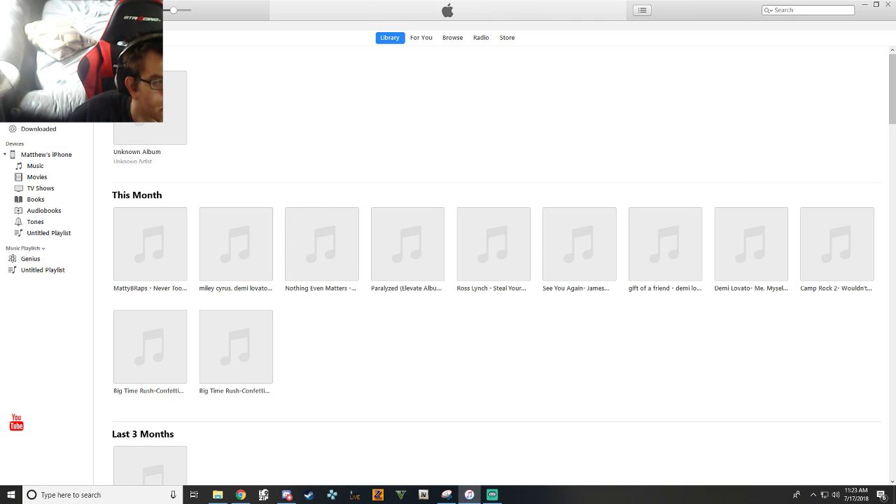
- Add the Skid Row MP3 file to the iTunes library
key(alt+f)
key(ctrl+o)
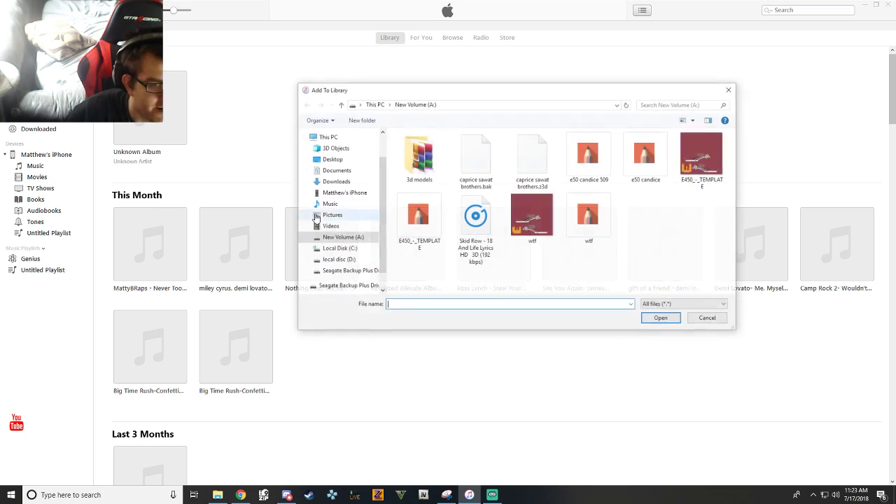
double_click(475, 229)
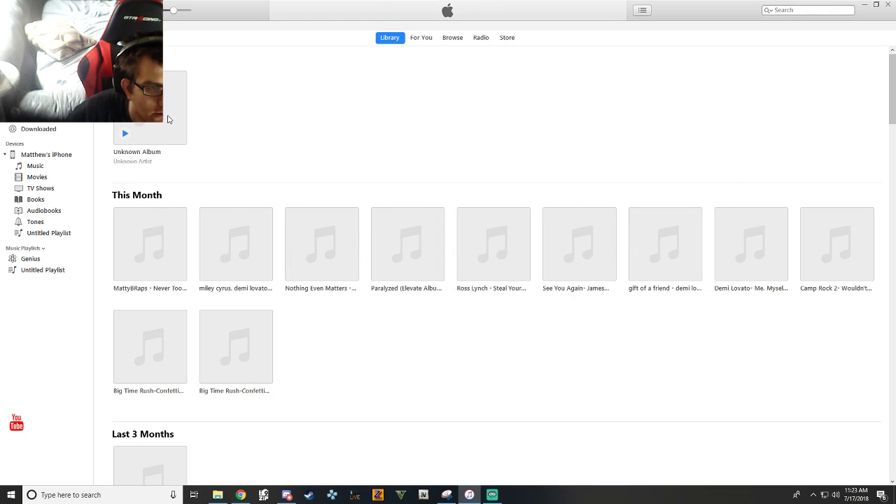
- Expand the Unknown Album to list its 8 songs, including Skid Row 18 And Life
click(167, 119)
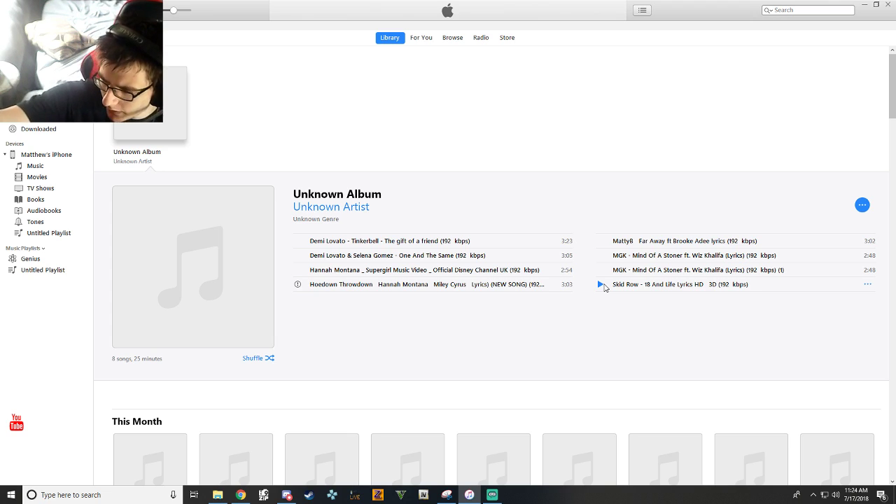
- Add the Skid Row 18 And Life track to the iPhone using Add to Device
click(866, 285)
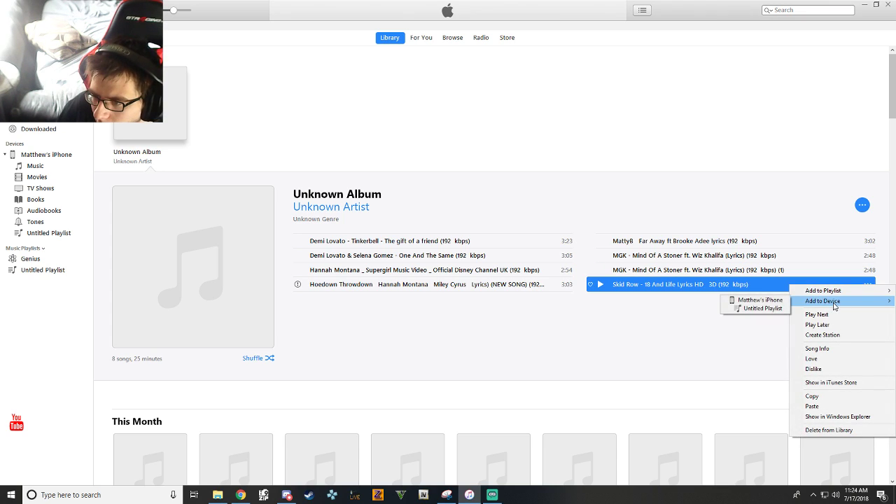
mouse_move(826, 303)
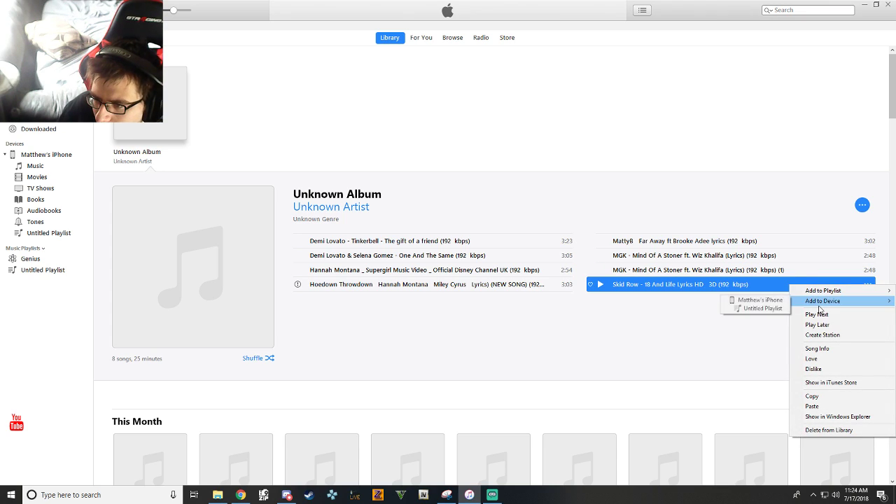
click(783, 299)
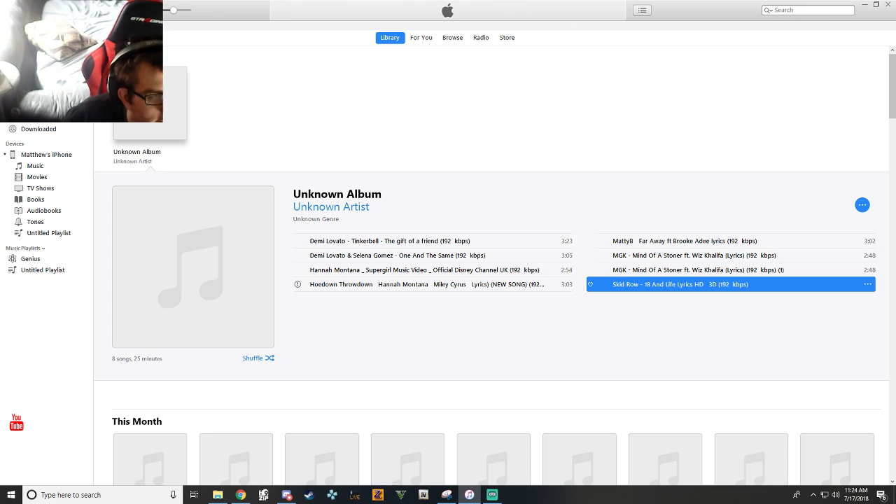
- Open the File menu and close it without choosing anything
key(alt+f)
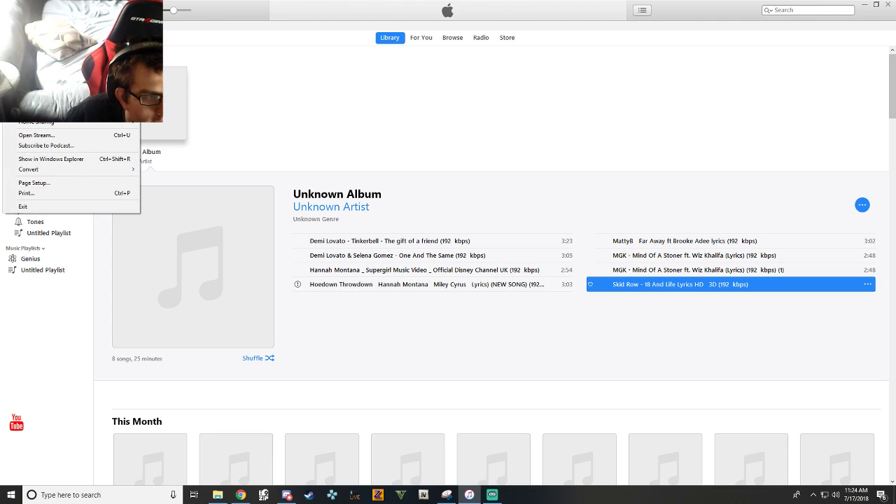
mouse_move(70, 111)
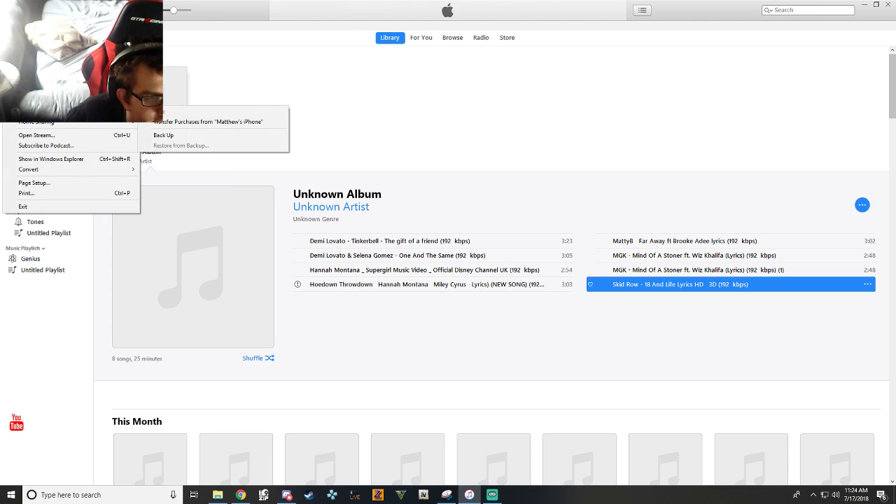
click(358, 80)
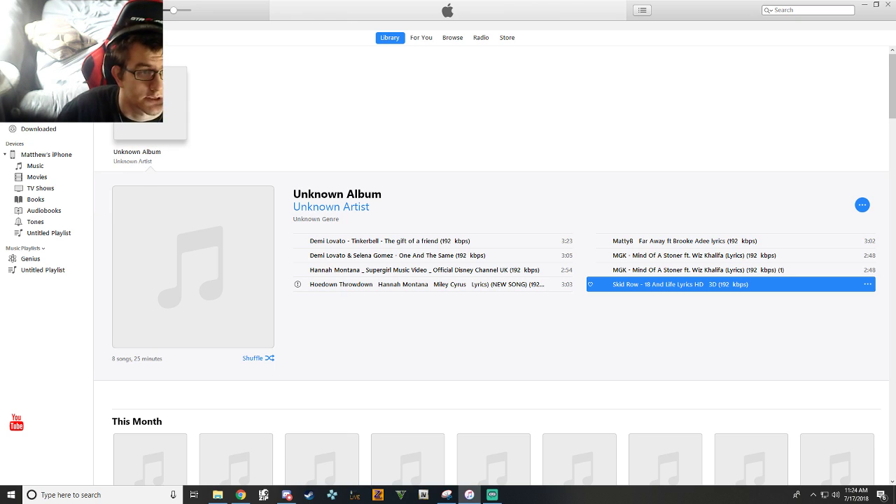
- On the iPhone Summary page, cancel turning off manual music and video management, then sync
scroll(462, 310, down, 1)
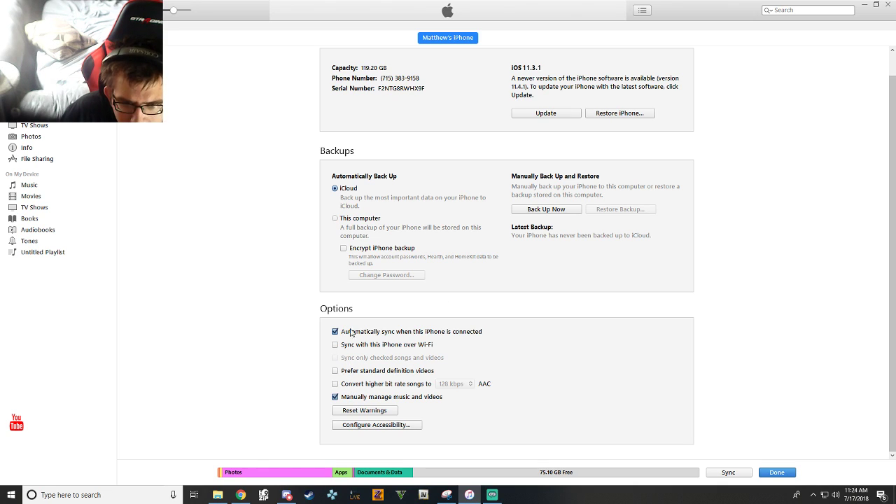
scroll(425, 243, up, 1)
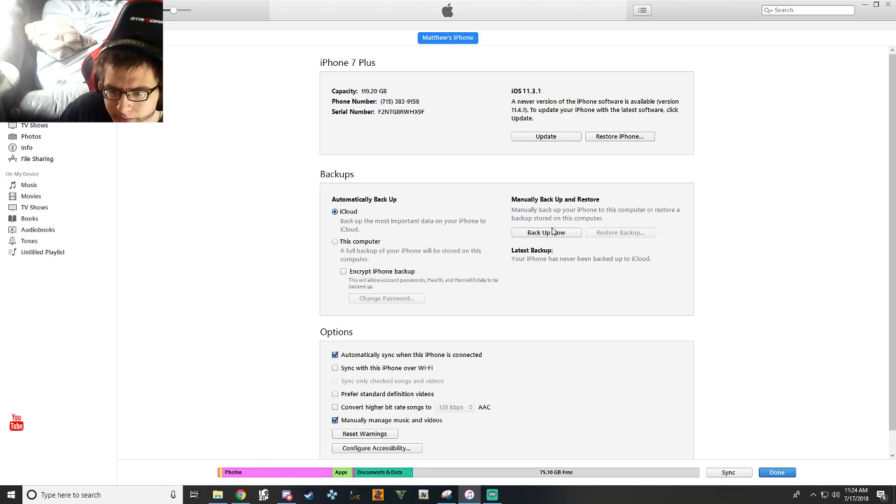
scroll(445, 279, down, 1)
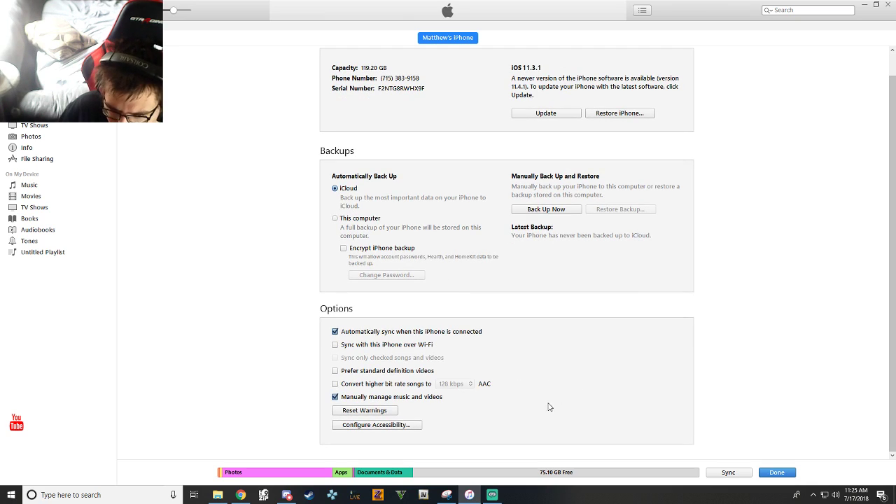
click(335, 397)
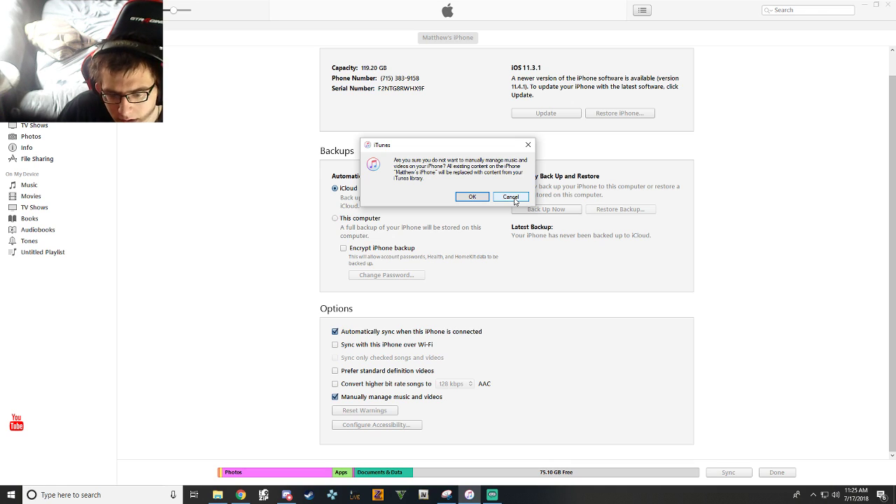
click(511, 197)
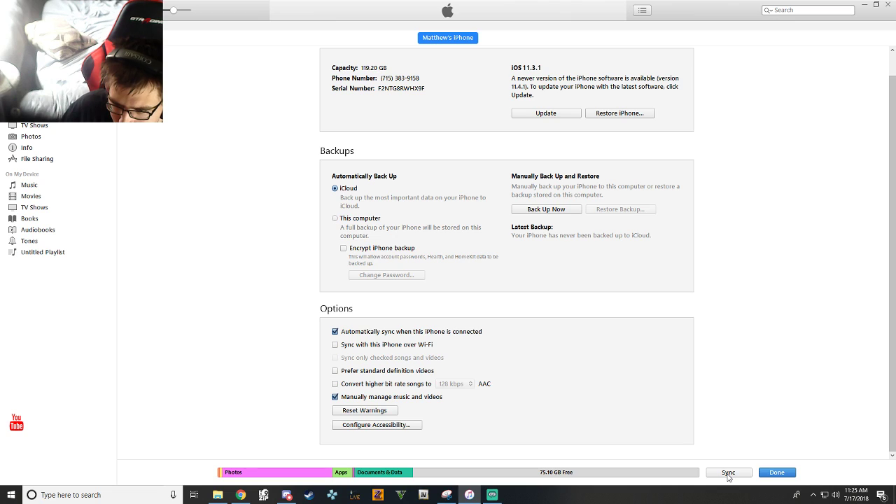
click(728, 473)
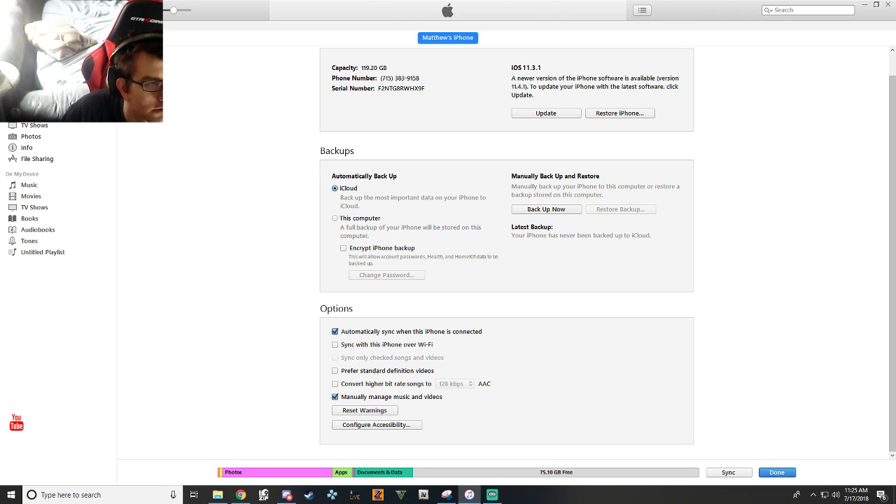
- Show the iPhone's On My Device music and select the Skid Row 18 And Life track
click(19, 187)
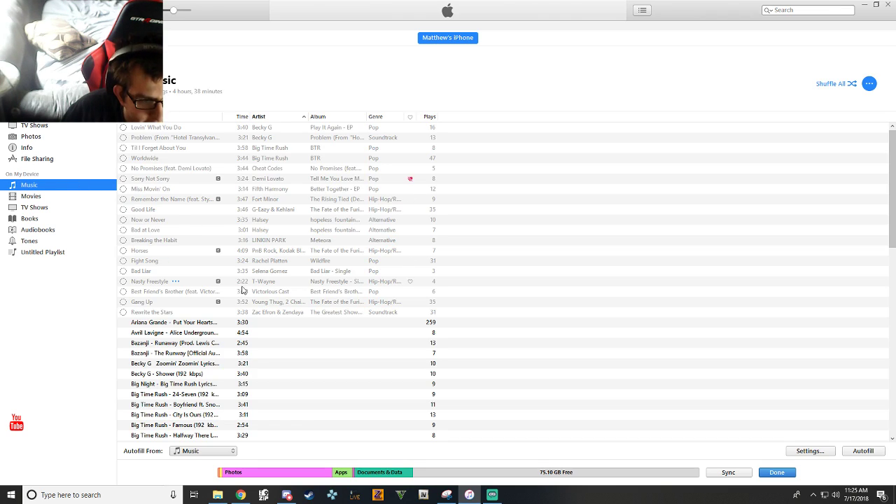
scroll(180, 358, down, 15)
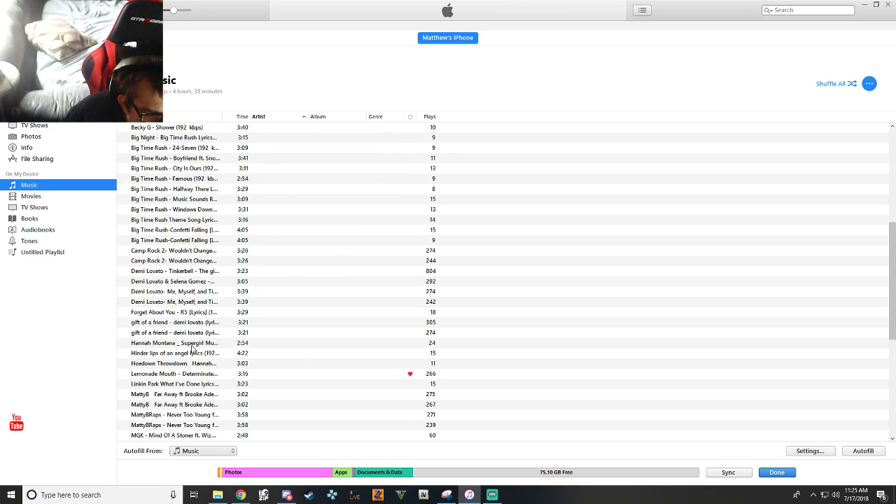
scroll(187, 345, down, 3)
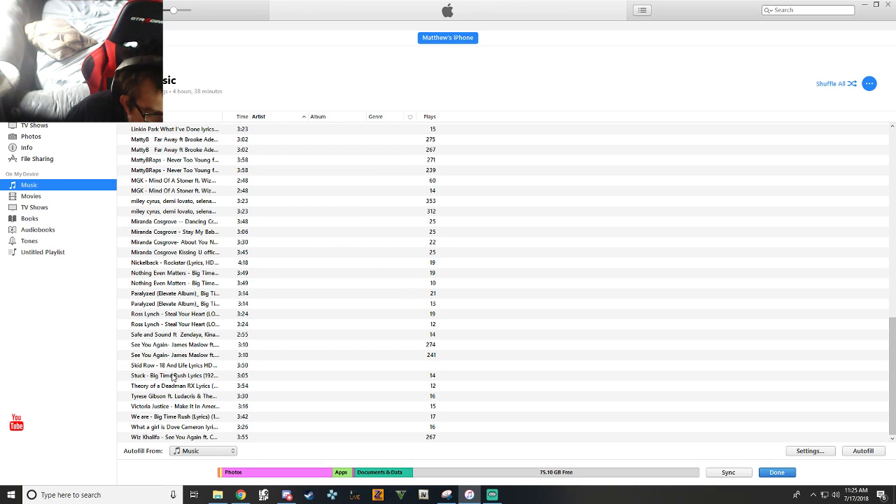
click(143, 366)
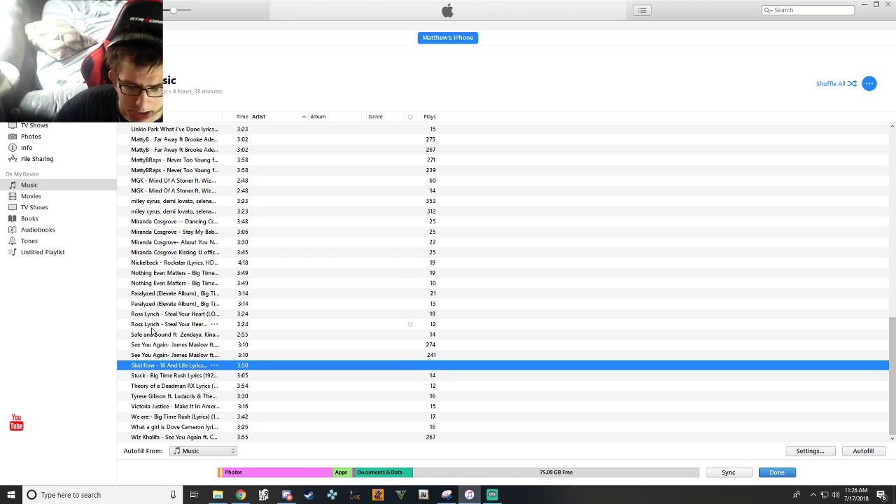
- In Chrome, open the 'how to fix itunes sync button greyed out' video tab
mouse_move(284, 497)
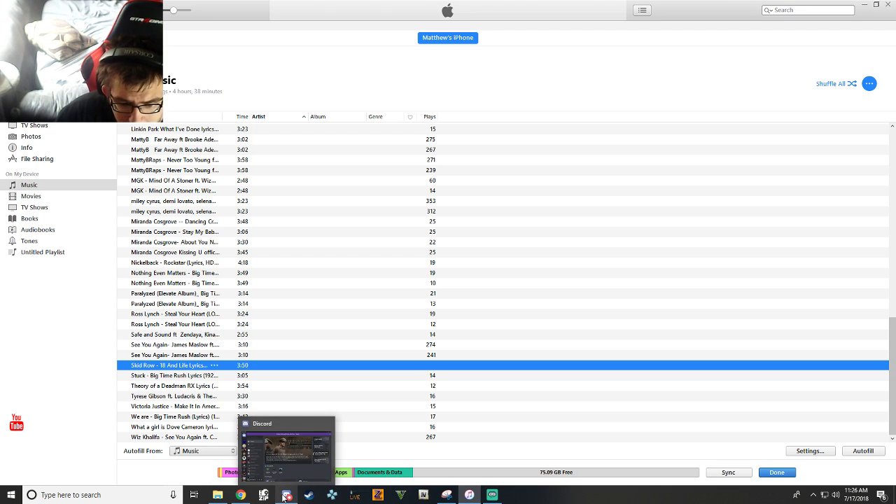
click(240, 495)
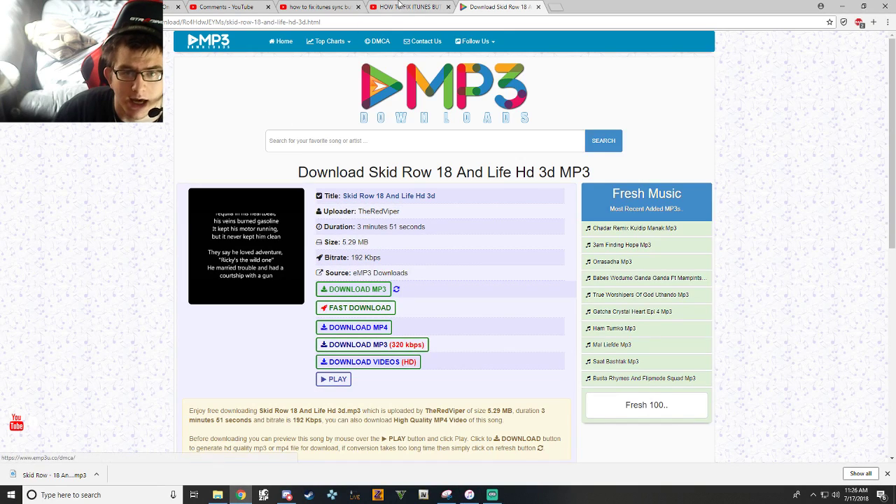
click(409, 6)
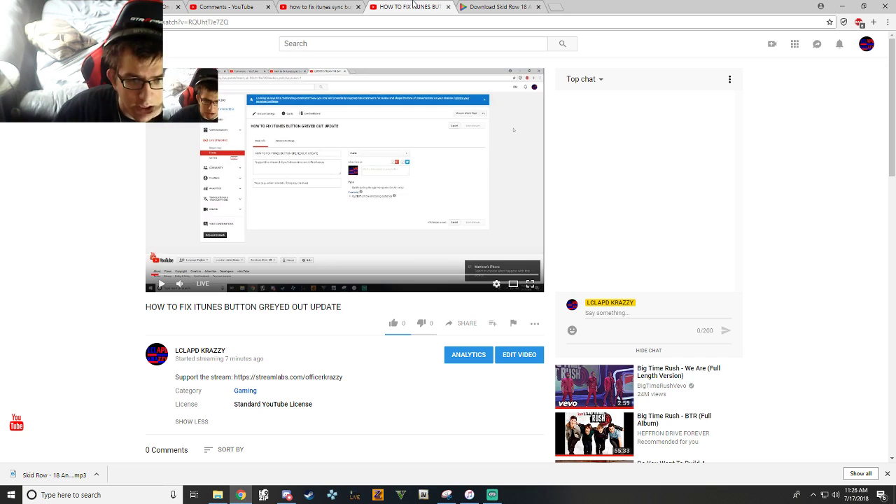
click(326, 7)
- Show the reply to the top comment, then return to the live stream tab
scroll(327, 318, down, 5)
scroll(254, 240, up, 1)
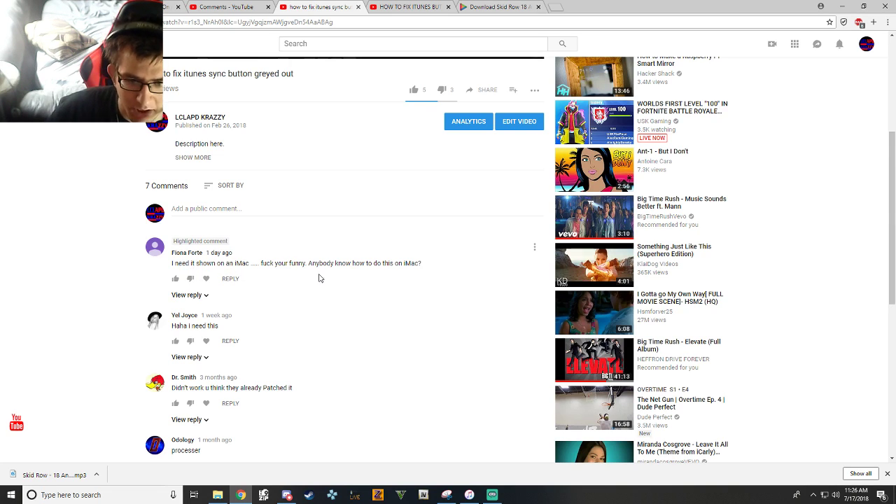
click(199, 296)
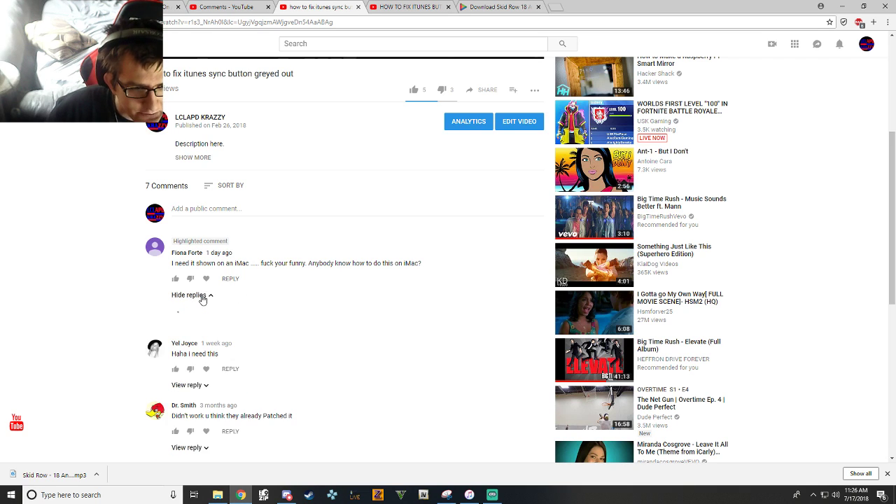
scroll(292, 289, up, 3)
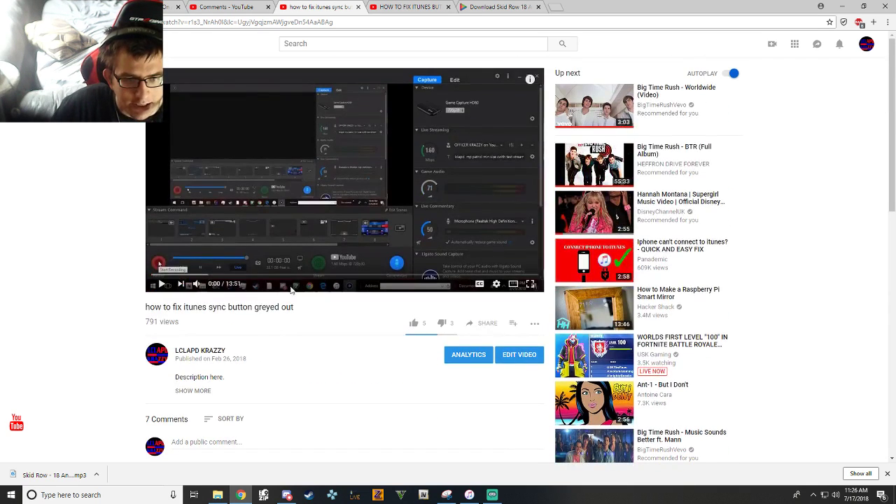
click(385, 6)
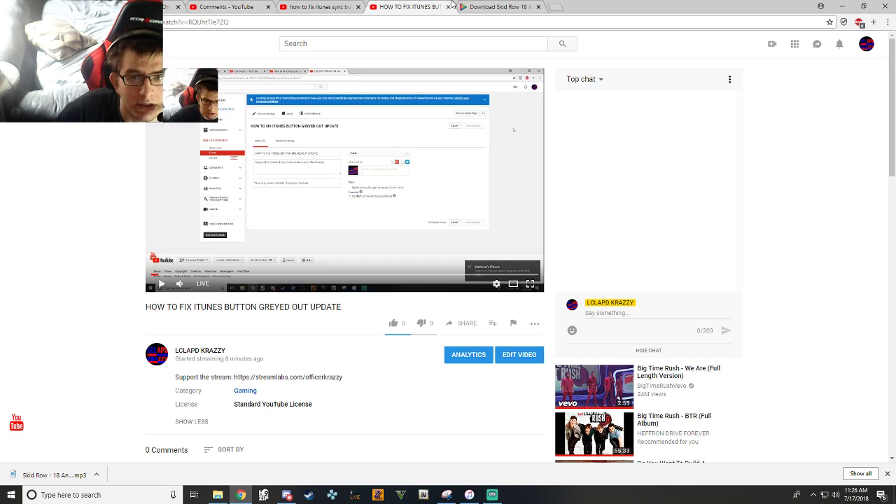
- Bring iTunes forward and scroll the iPhone's music list to the Skid Row 18 And Life row
click(464, 498)
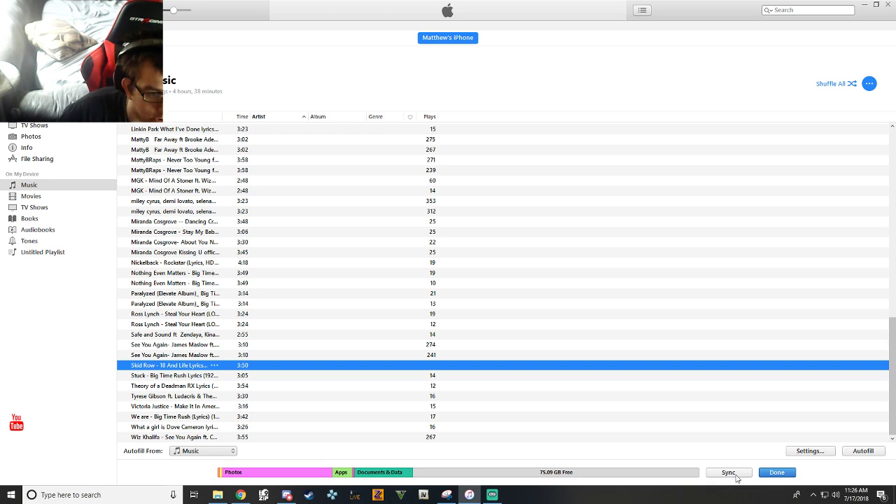
scroll(402, 329, up, 15)
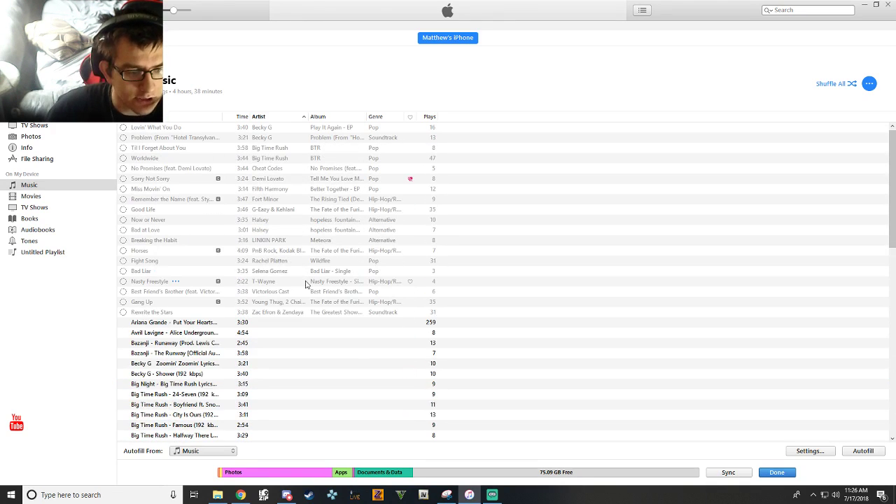
scroll(280, 280, down, 4)
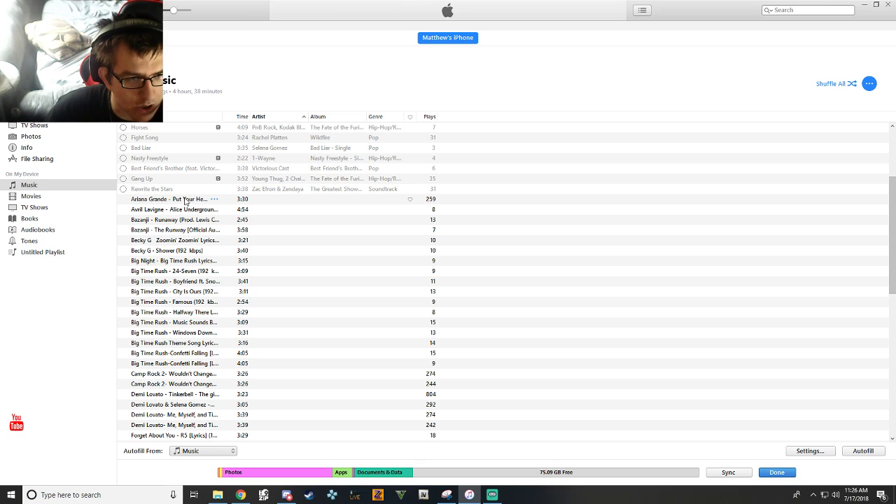
scroll(188, 201, up, 4)
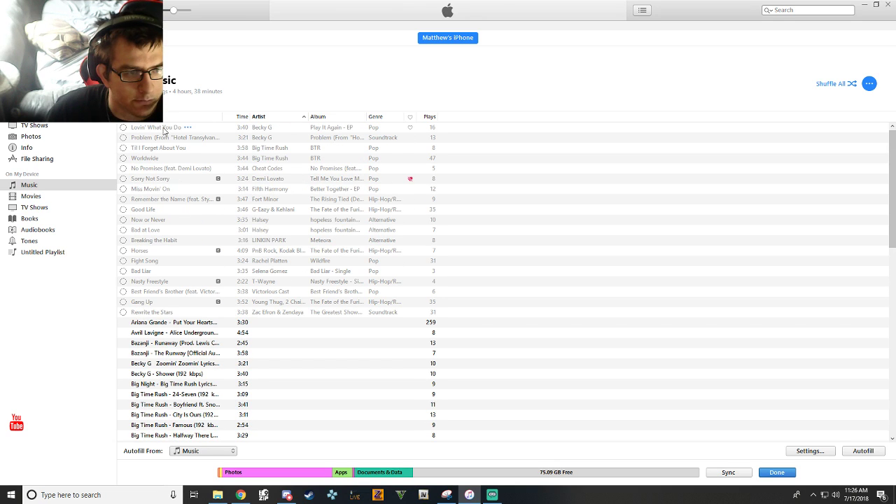
scroll(185, 227, down, 1)
scroll(185, 230, down, 2)
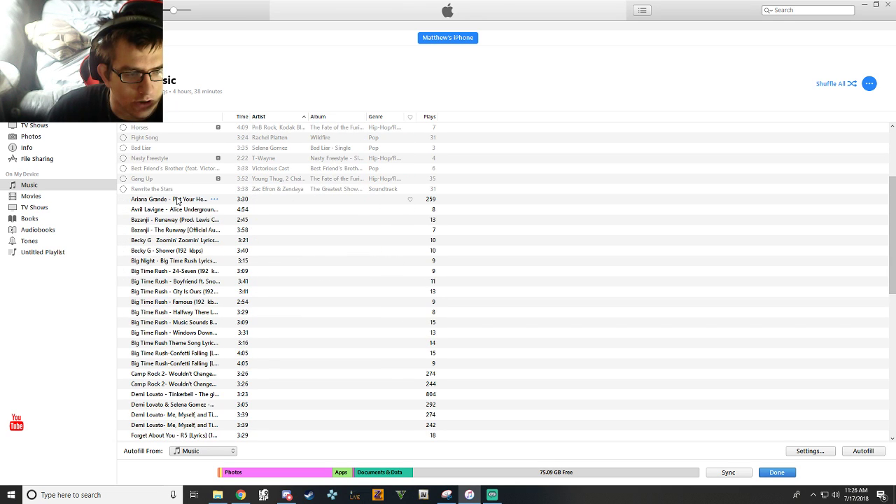
scroll(177, 201, up, 6)
scroll(175, 186, down, 10)
scroll(186, 183, up, 3)
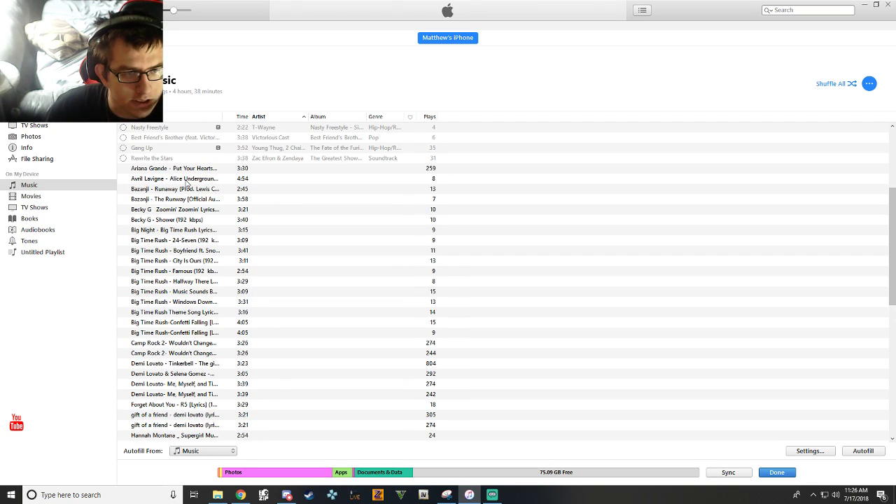
scroll(186, 210, down, 9)
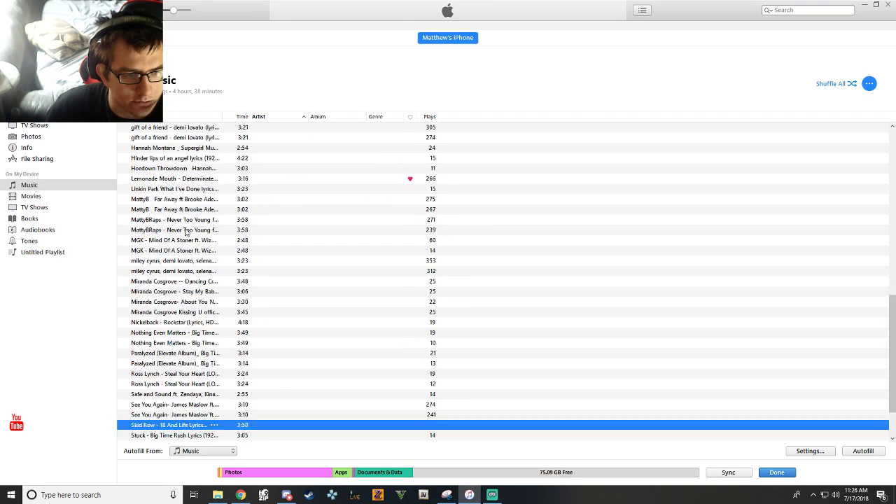
scroll(186, 232, down, 2)
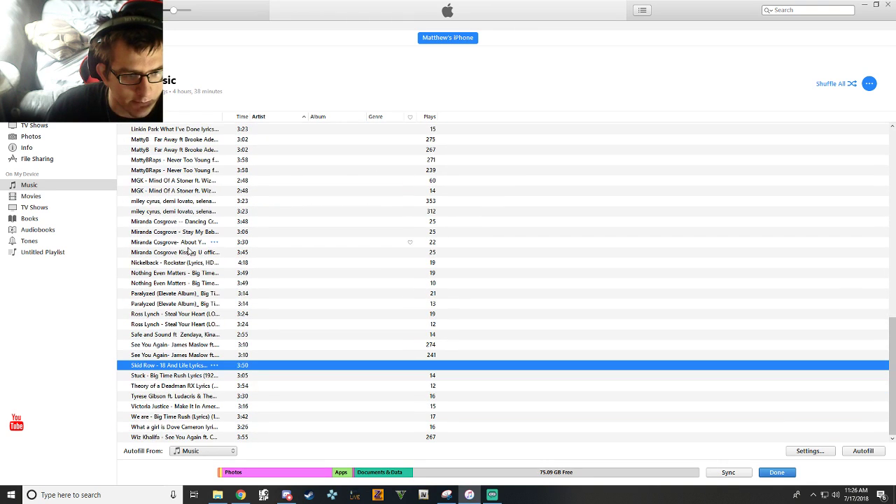
- Open Discord from the taskbar and go to the LCLAPD server's #chat channel
click(242, 497)
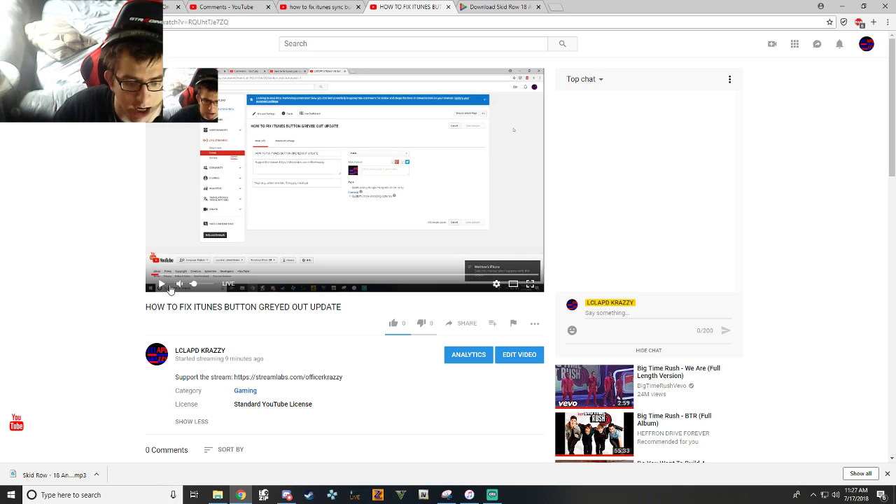
click(280, 497)
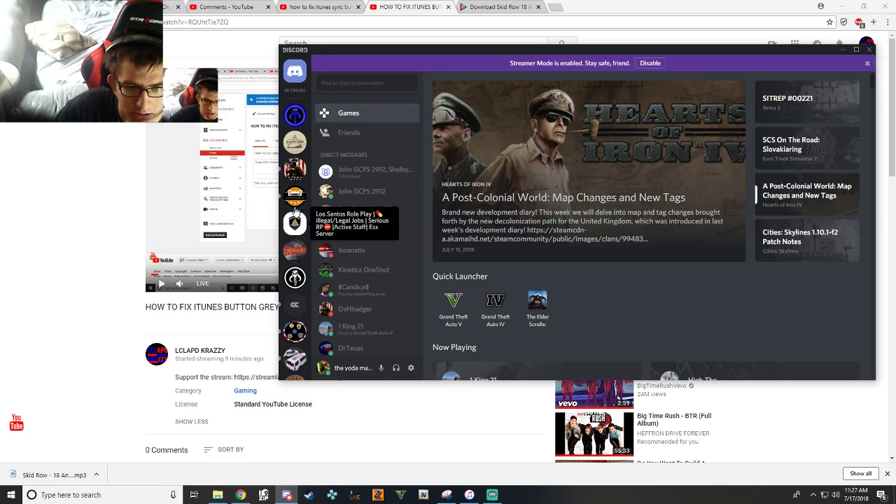
scroll(295, 204, down, 2)
scroll(295, 204, down, 2)
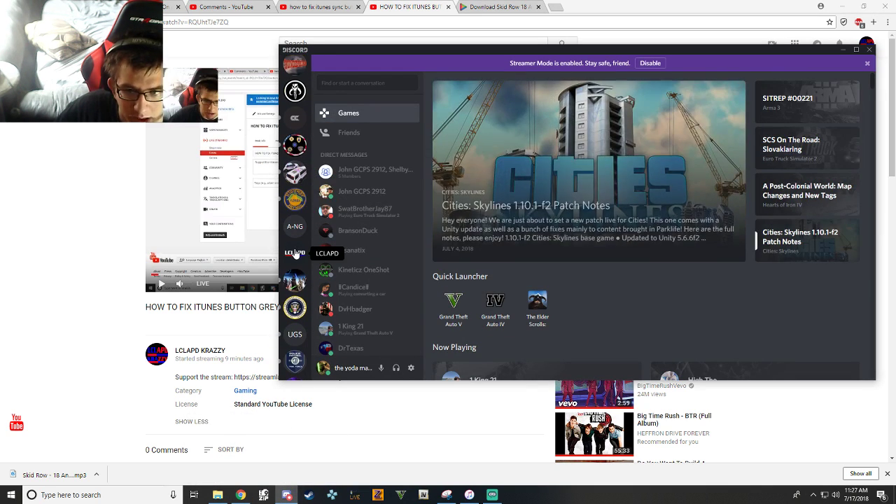
click(295, 254)
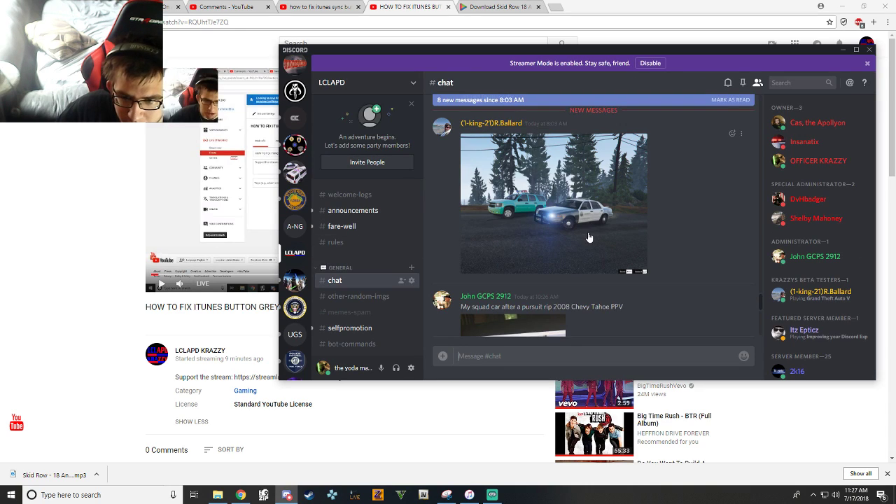
scroll(590, 235, down, 5)
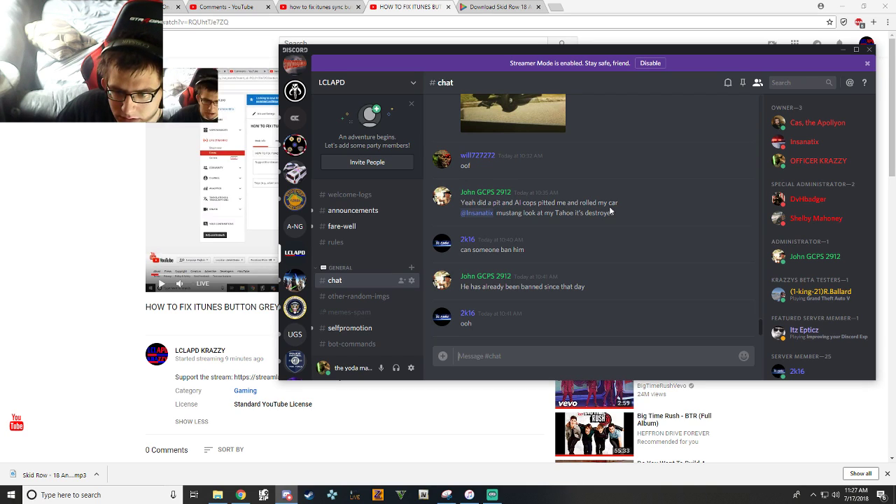
- Minimize Discord, focus the YouTube live chat box, then bring Discord back
click(843, 50)
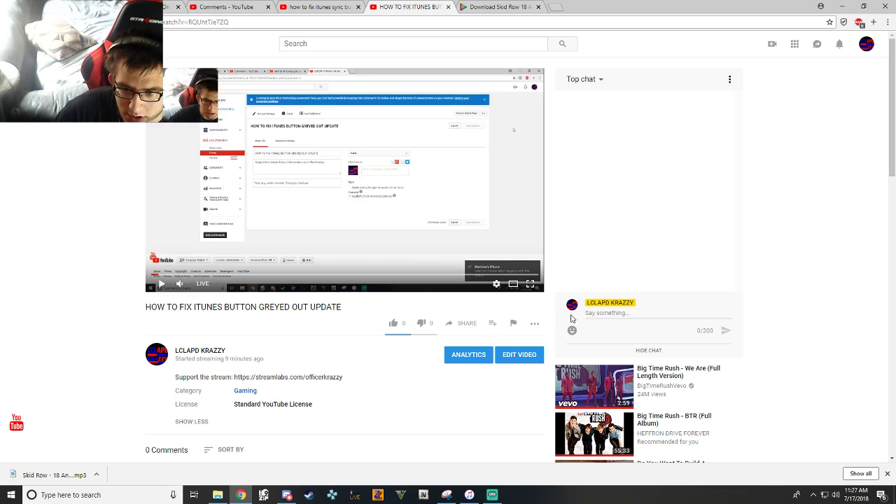
click(624, 312)
mouse_move(287, 495)
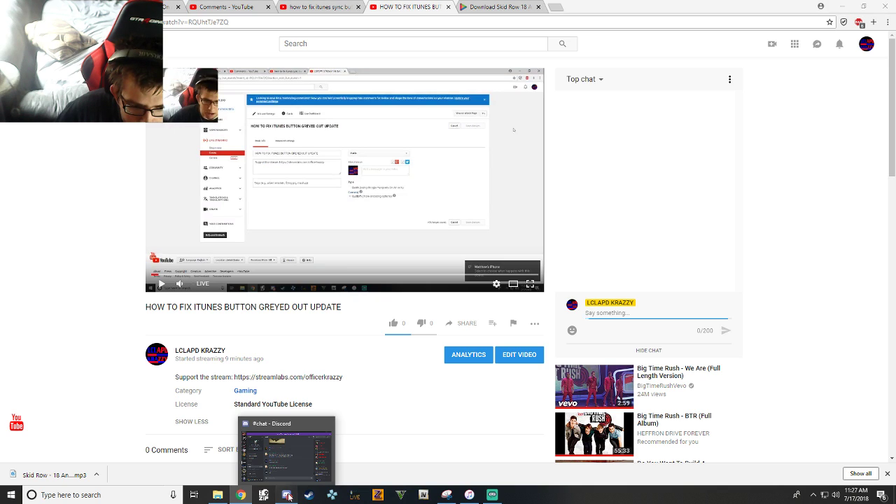
click(288, 496)
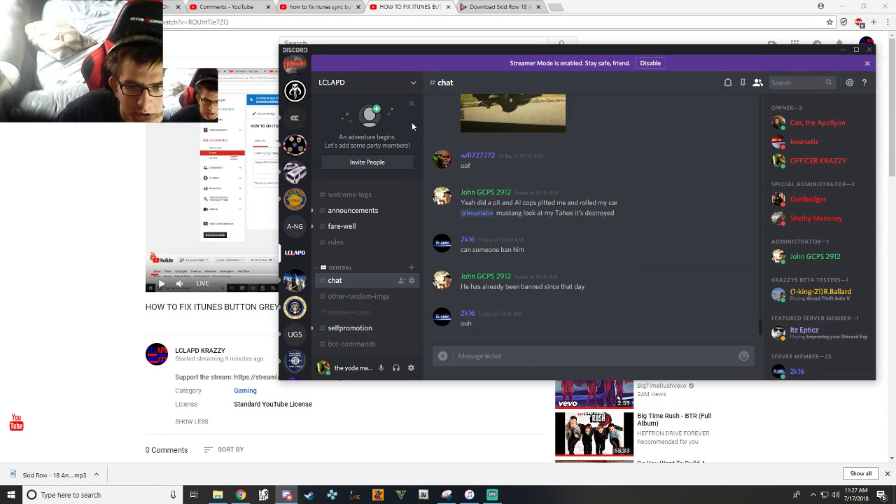
- Open the LCLAPD server settings and close them again
click(413, 83)
click(367, 130)
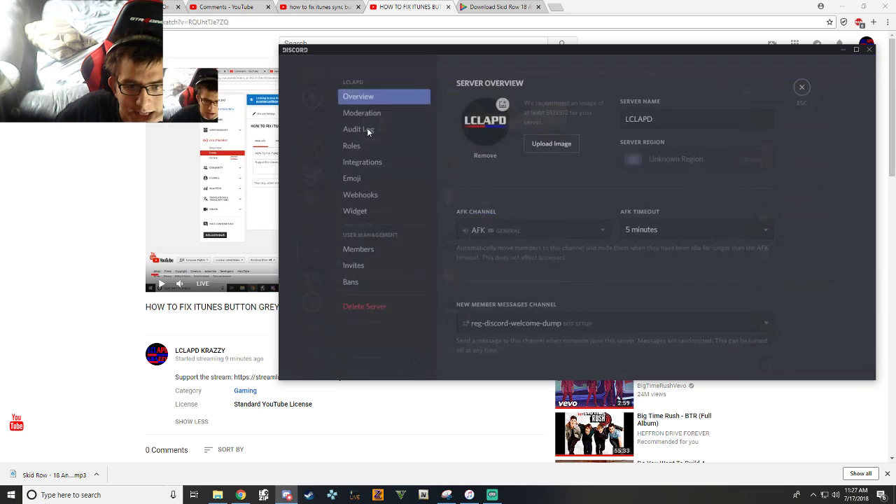
click(794, 90)
- Create a #chat invite set to expire Never, copy the link, and minimize Discord
click(401, 280)
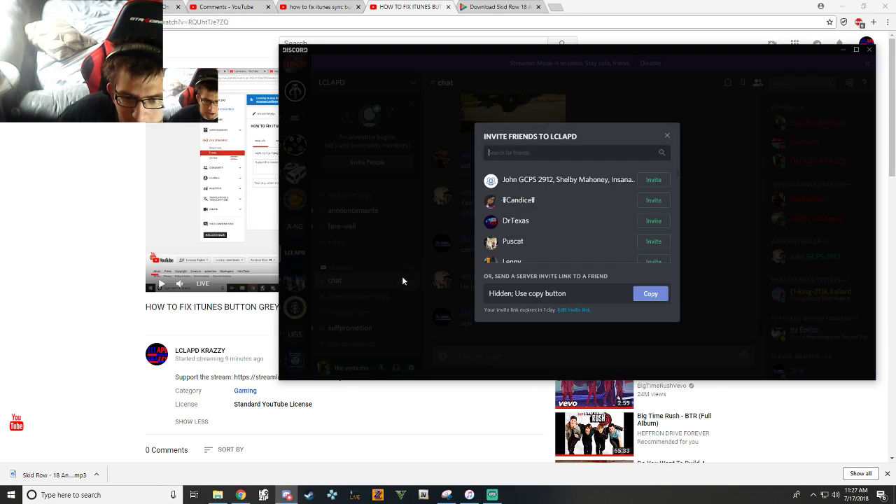
click(573, 311)
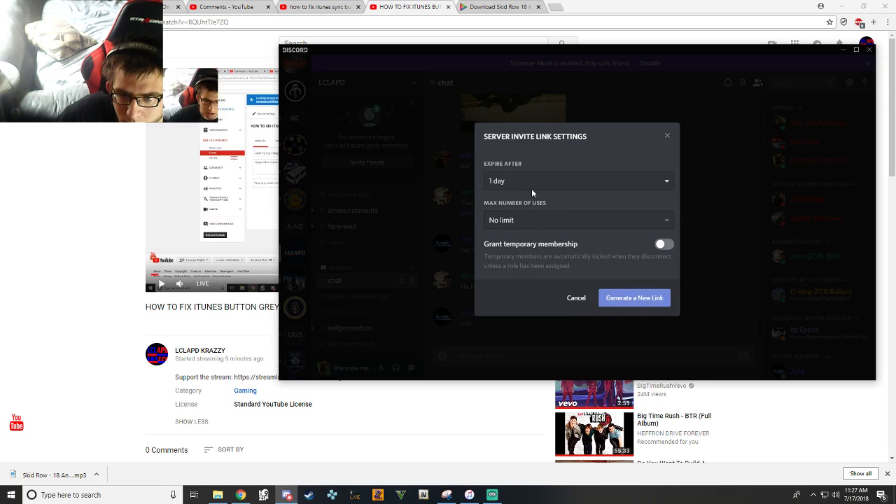
click(513, 181)
click(511, 271)
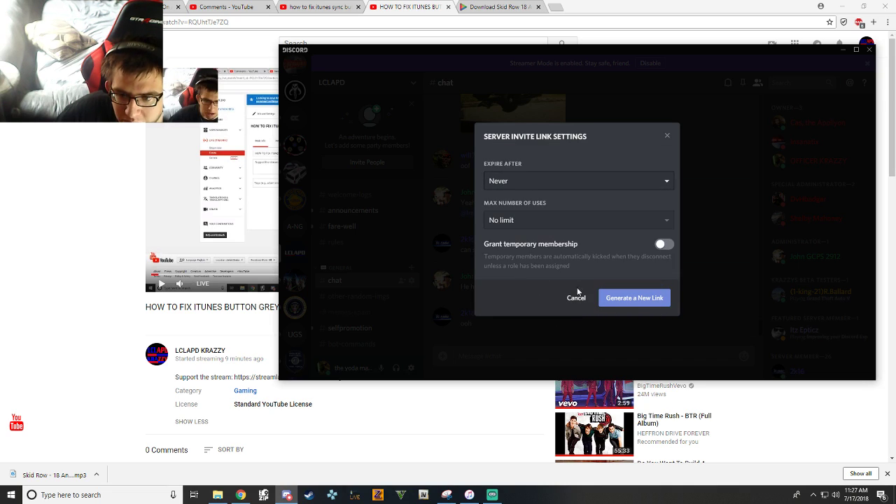
click(630, 303)
click(648, 297)
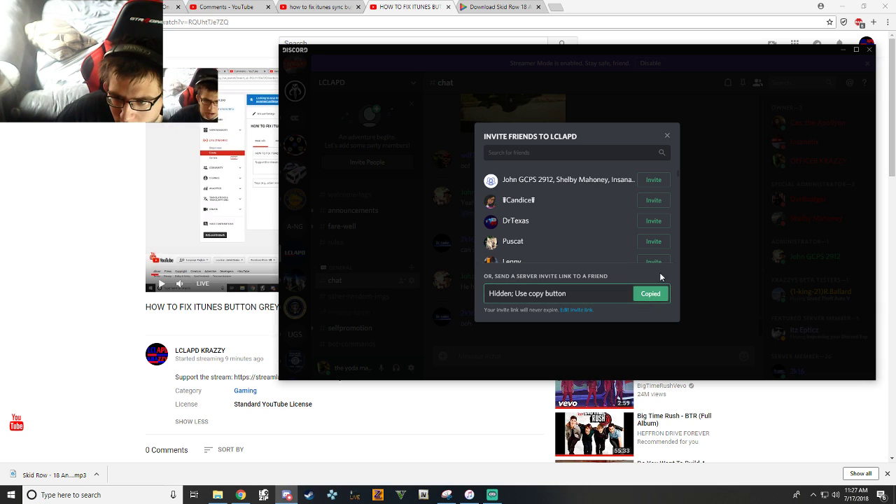
key(Escape)
click(460, 455)
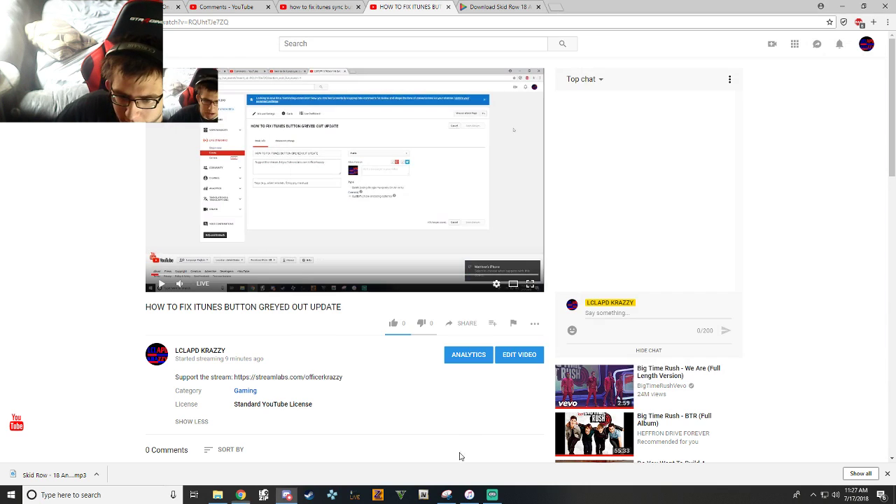
- Paste the Discord invite link into the live chat and send it
right_click(601, 313)
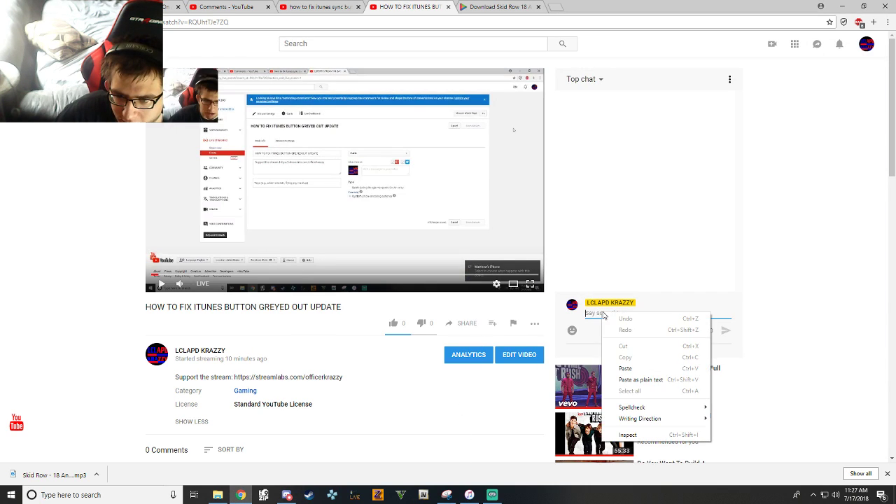
click(629, 369)
key(Return)
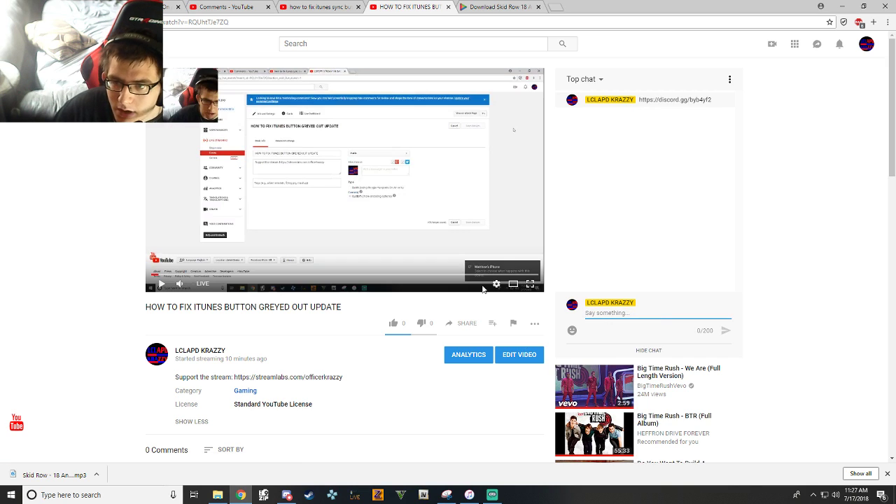
scroll(392, 269, down, 2)
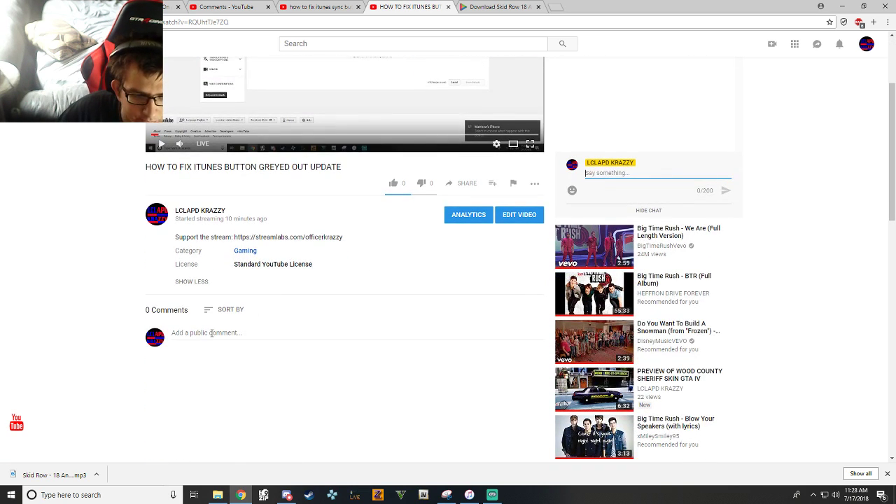
- Post the Discord invite link as a public comment on the stream
right_click(210, 332)
click(249, 387)
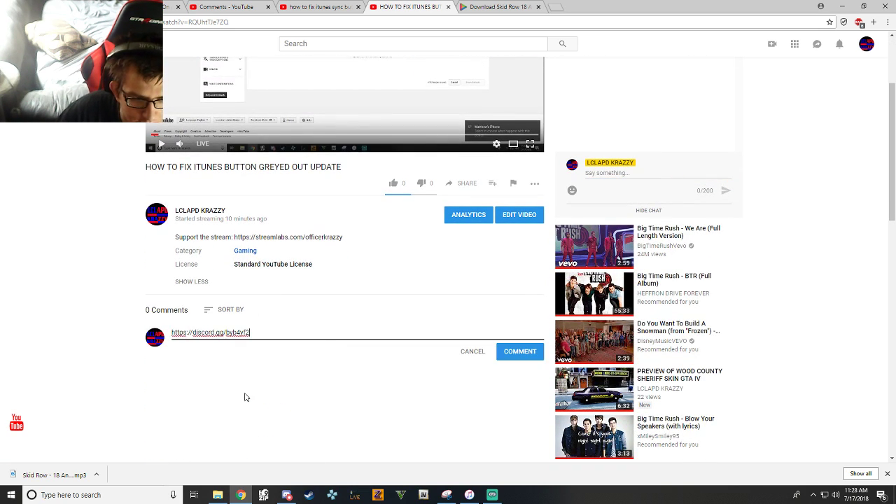
click(500, 355)
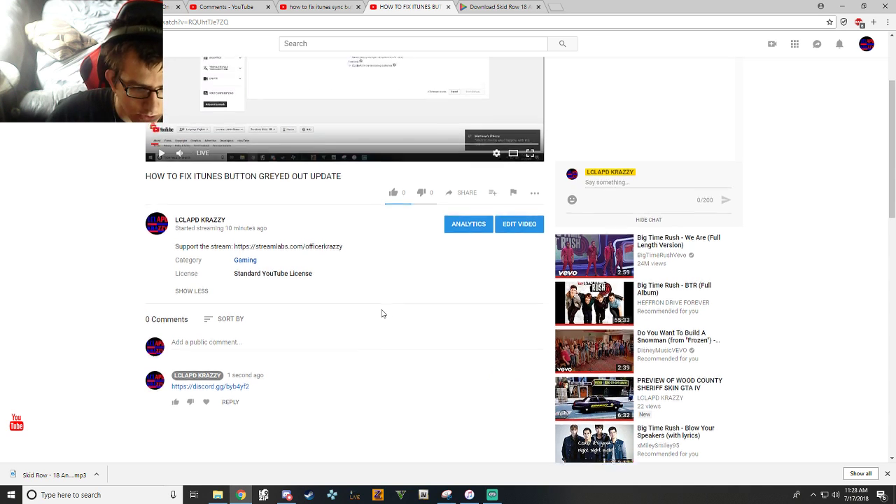
scroll(381, 314, up, 2)
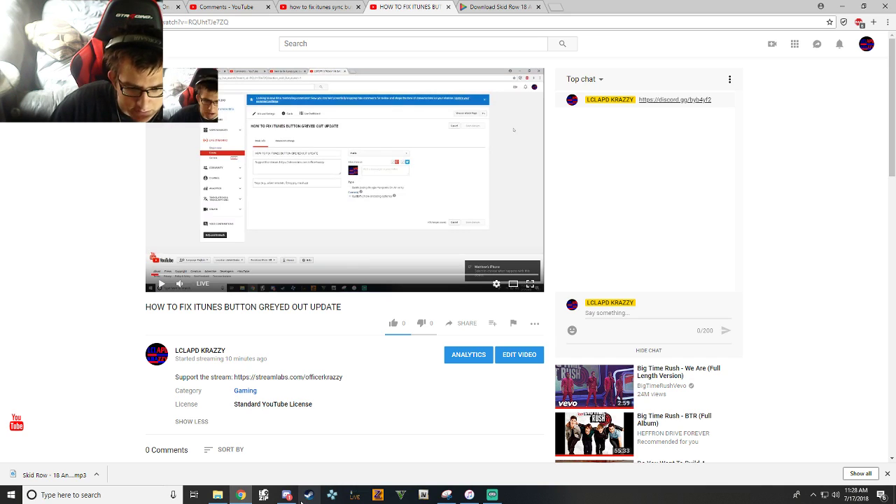
mouse_move(286, 495)
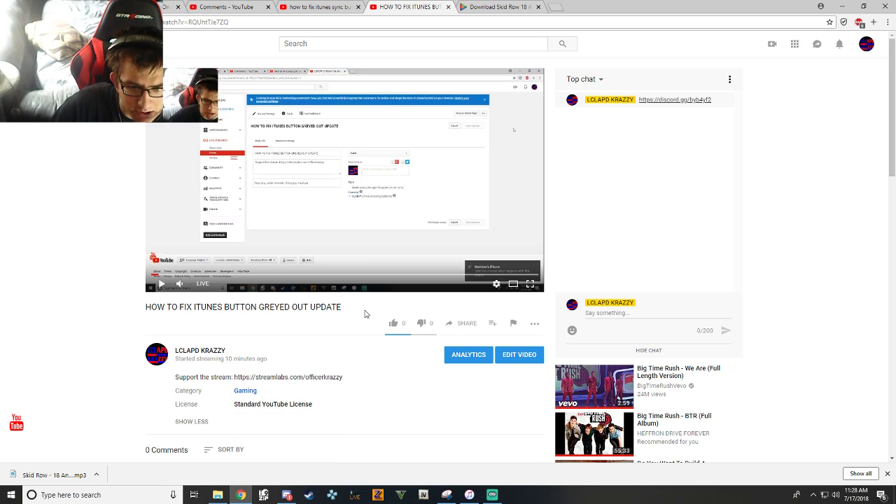